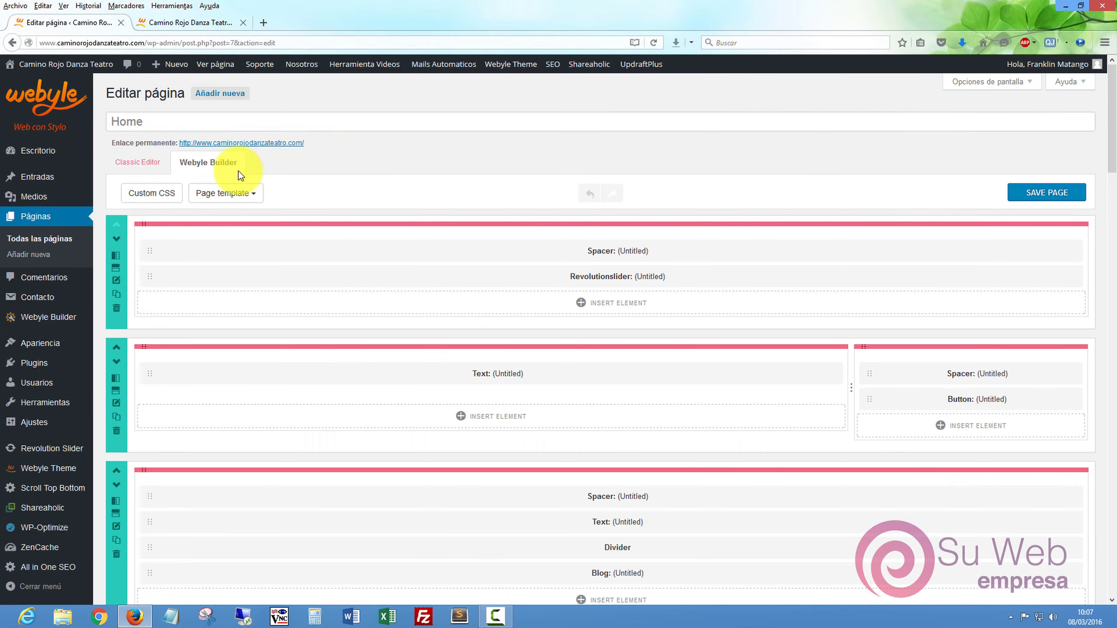
Step: View the Home page's content in the Classic Editor, return to Webyle Builder and open the second row's text element for editing
click(149, 163)
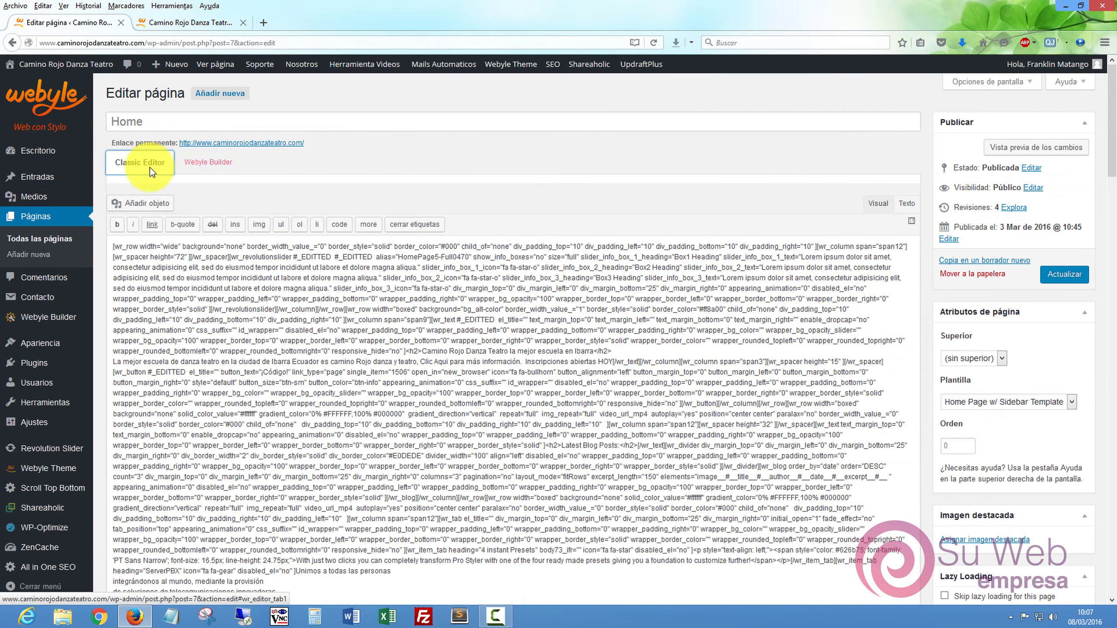
click(205, 165)
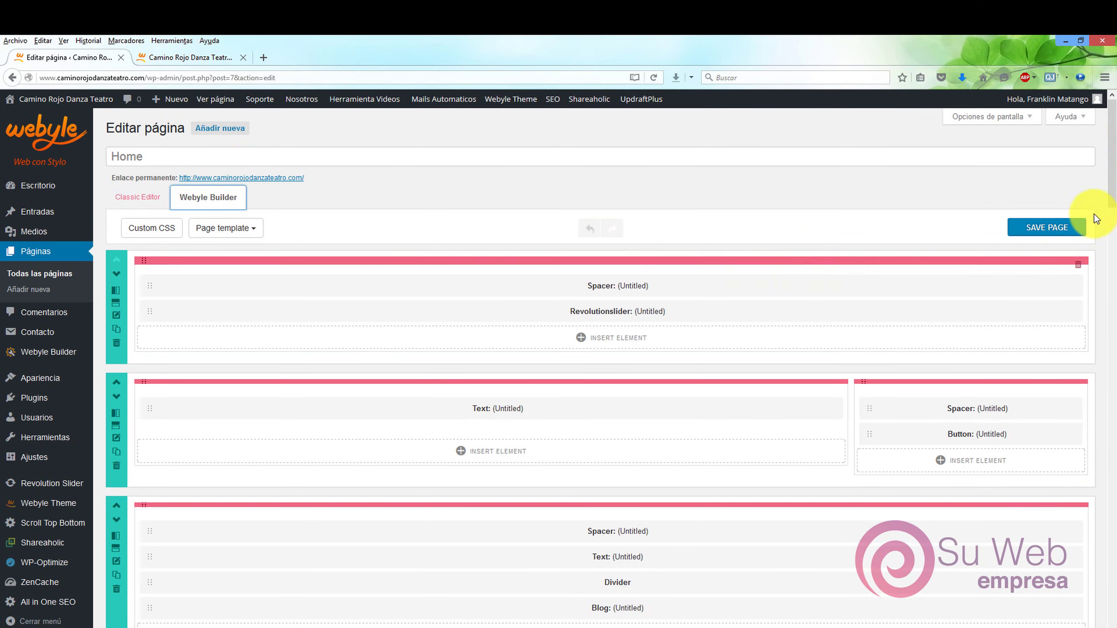
drag(1111, 158, 1112, 207)
mouse_move(553, 264)
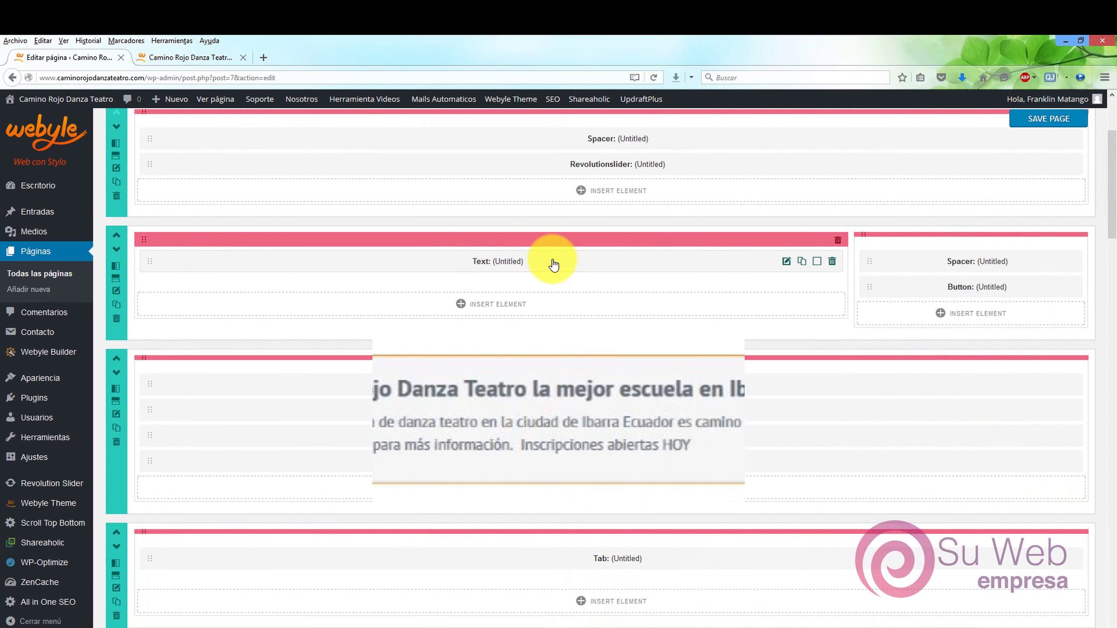
click(785, 261)
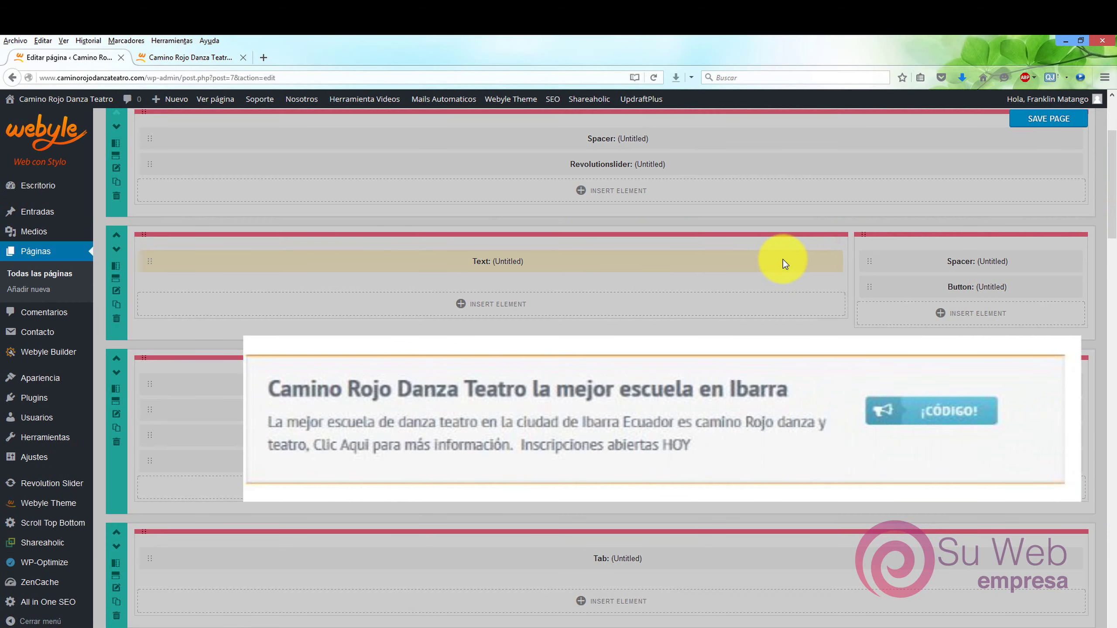
Step: Look at the matching text and button block under the slider on the published home page and return to the page editor
click(201, 58)
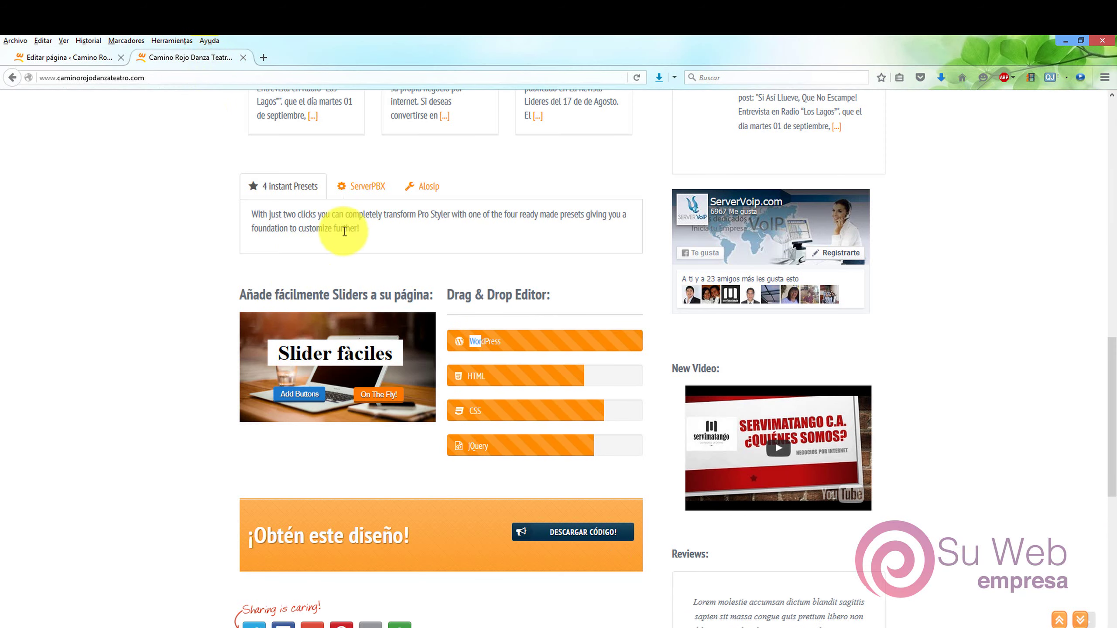
drag(1107, 348, 1102, 151)
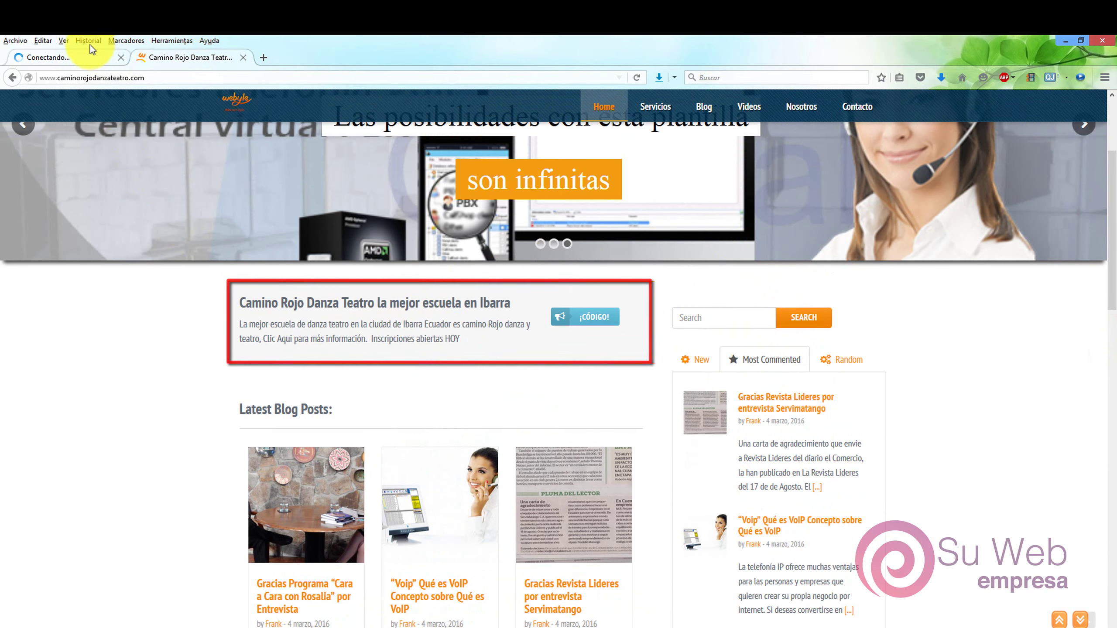
click(79, 56)
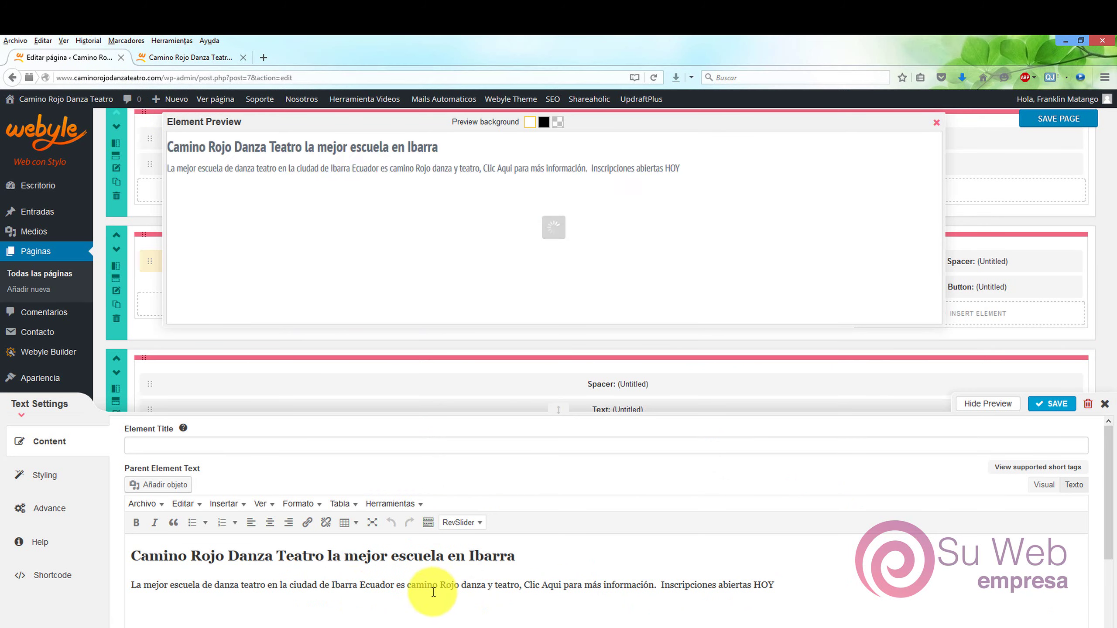
Step: Correct the school's name in the paragraph to "Camino Rojo Danza Teatro", without the "y", and save the text element
key(BackSpace)
text(C)
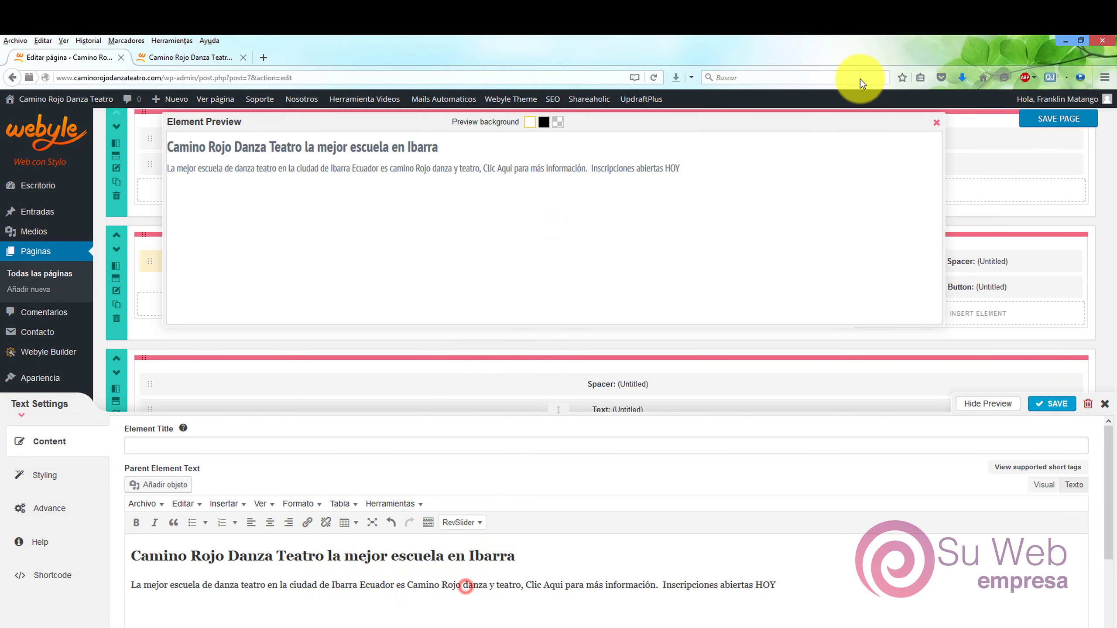
click(469, 585)
key(BackSpace)
text(D)
click(499, 585)
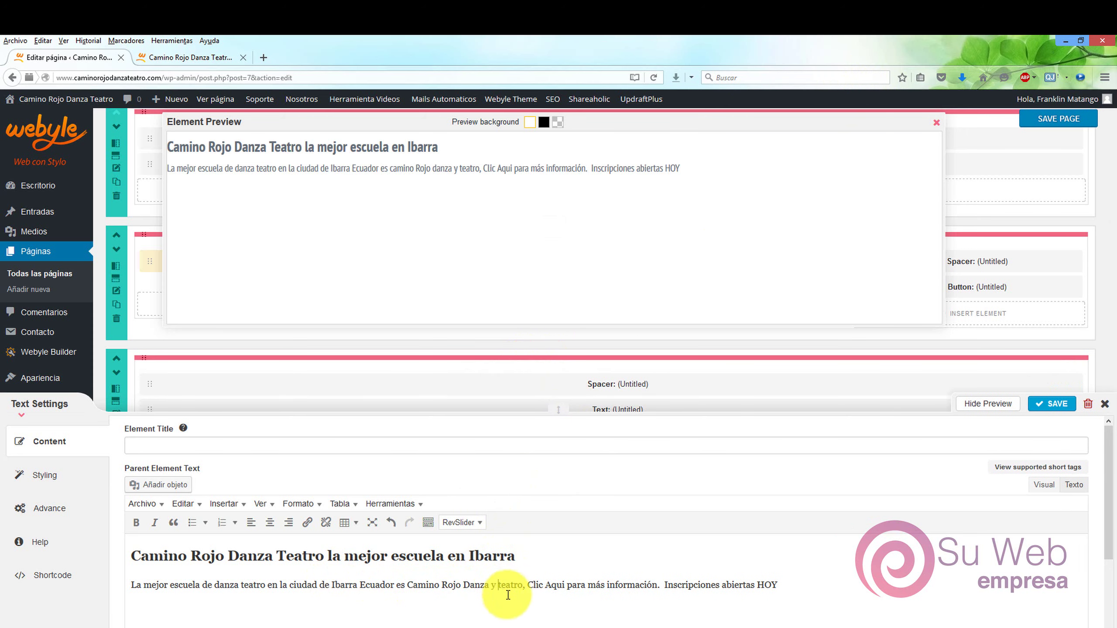
key(BackSpace)
key(BackSpace)
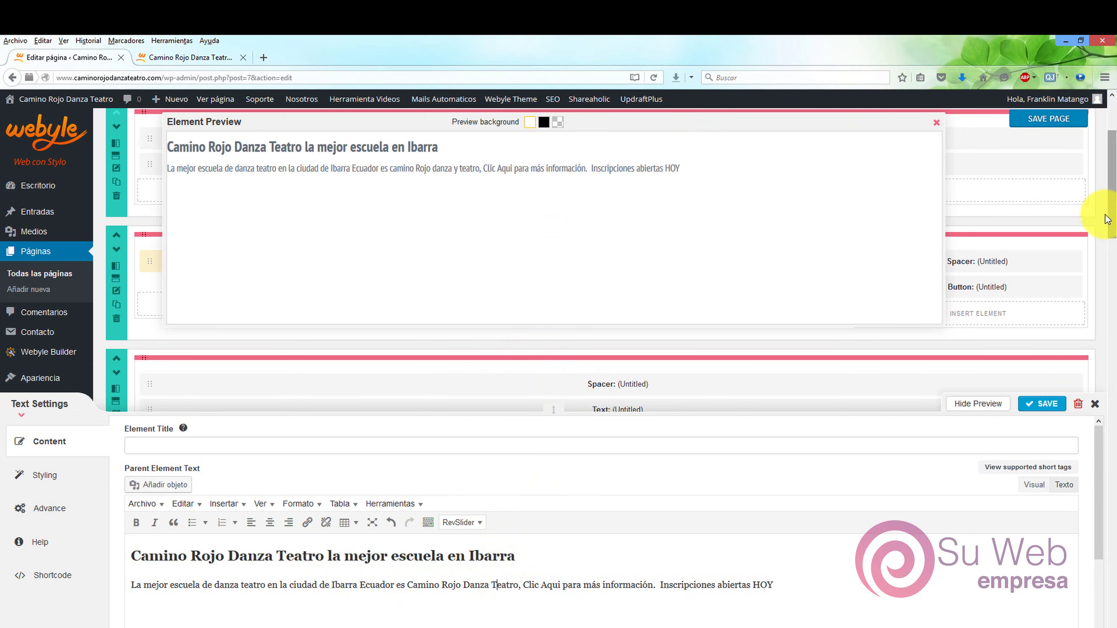
click(1041, 404)
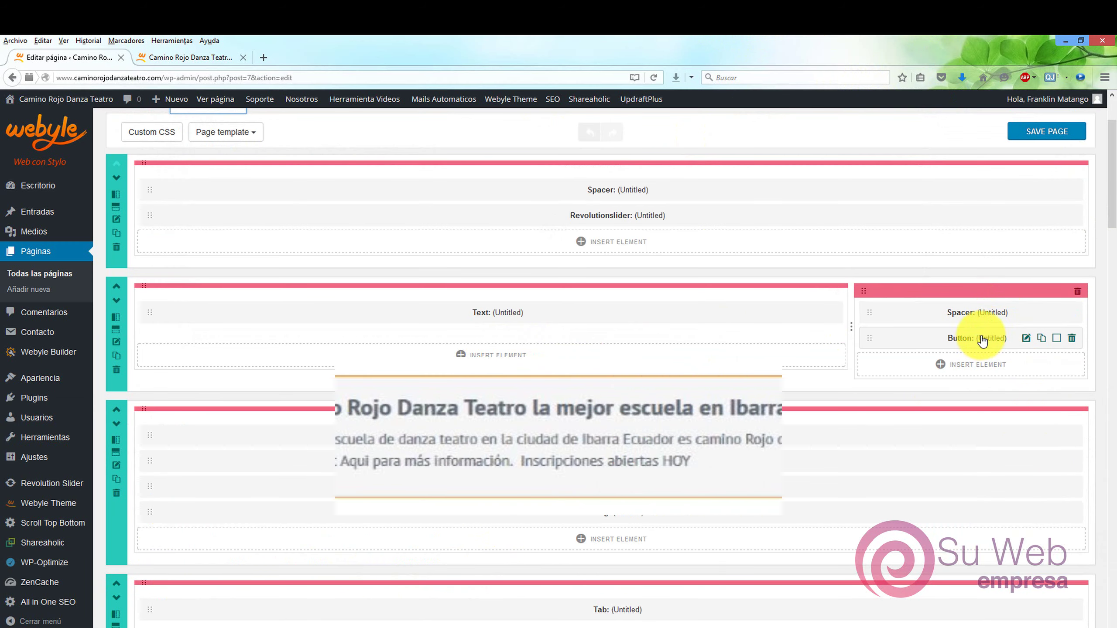
Step: Set the text of the second row's button to "¡Más Información!" and save both the element and the page
click(1026, 338)
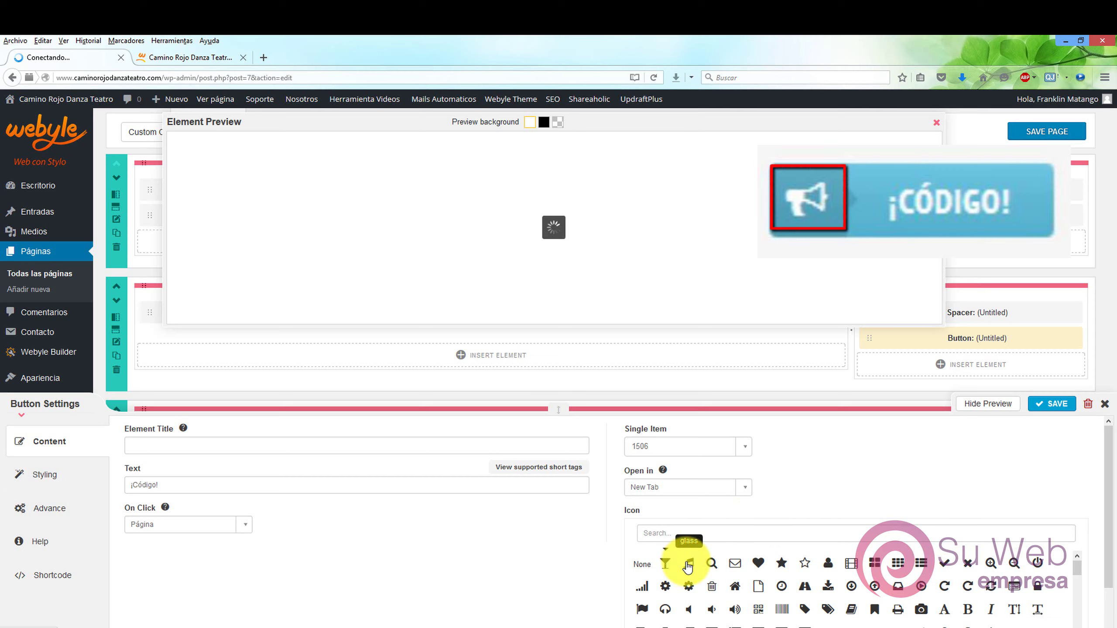
double_click(164, 485)
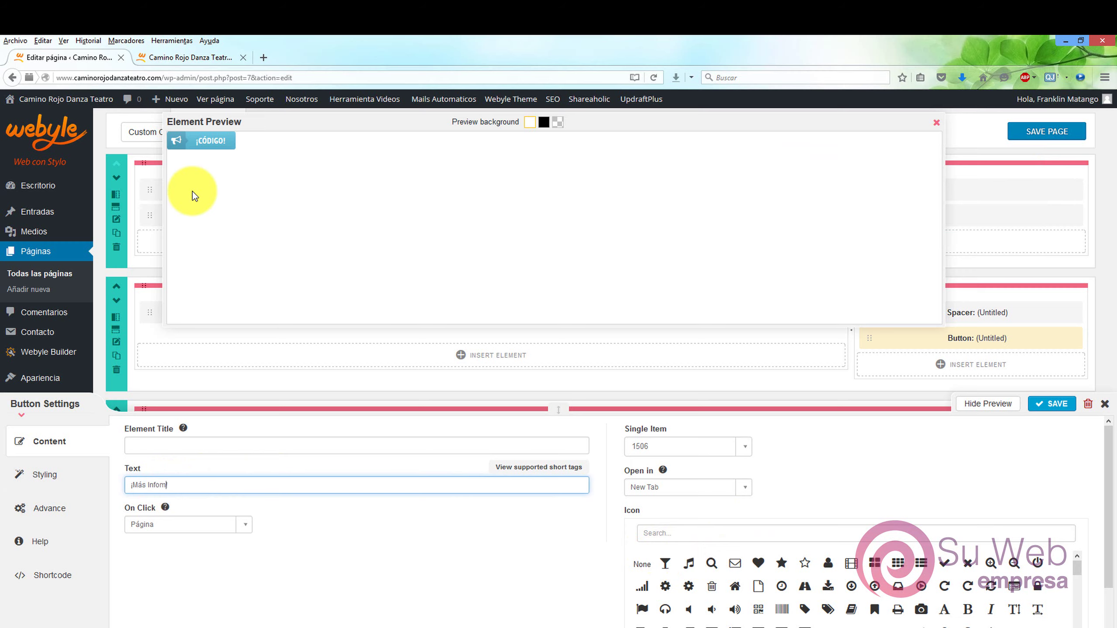
text(n!)
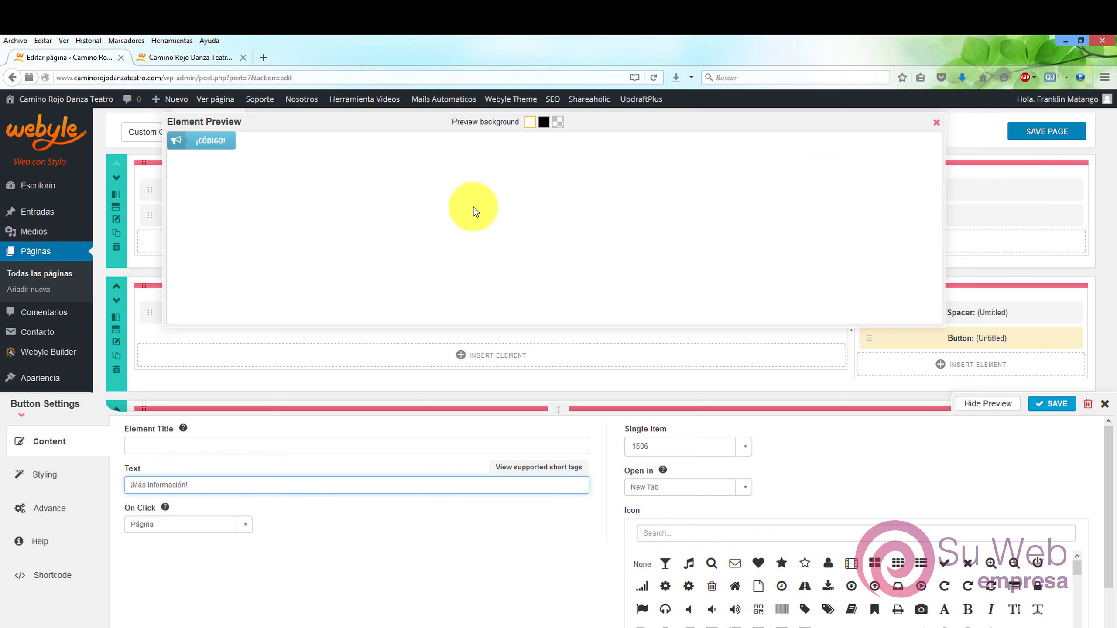
click(1043, 368)
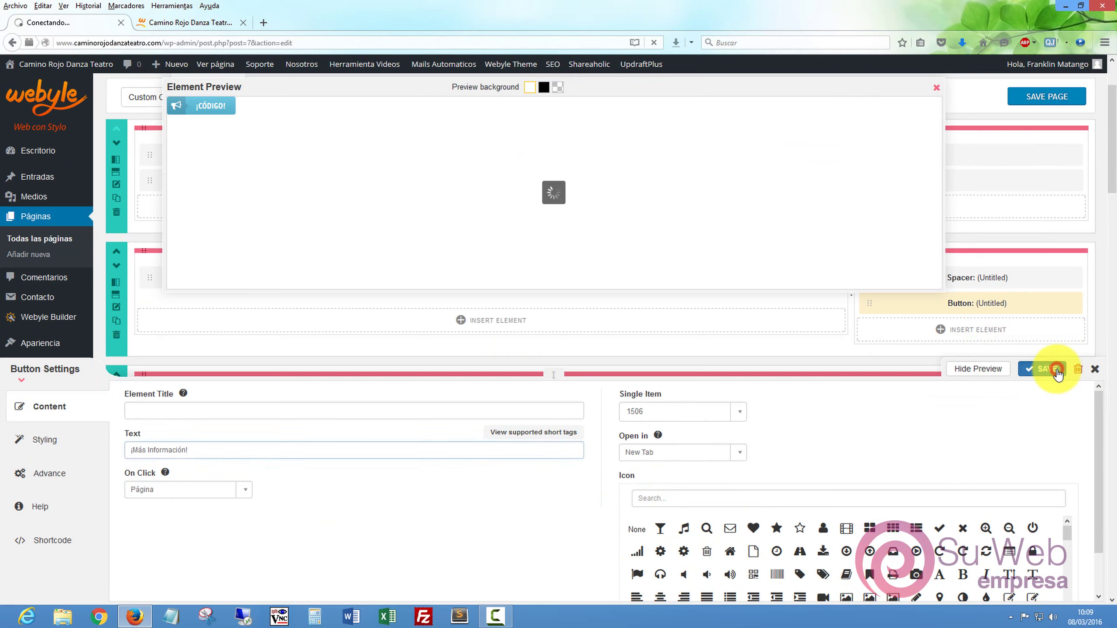
click(1050, 98)
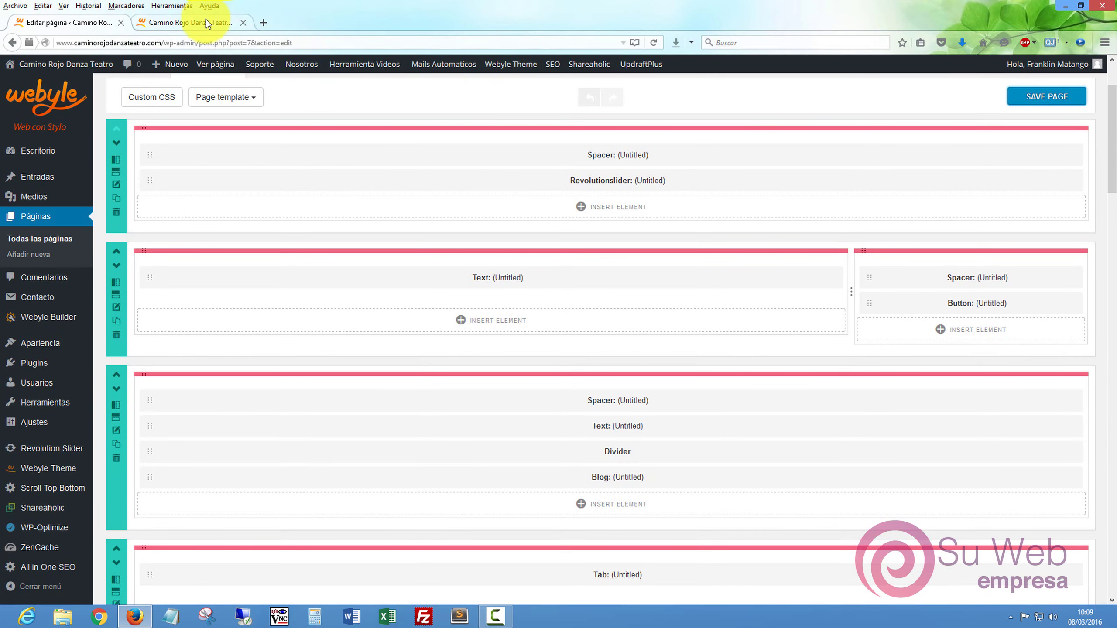
Step: Reload the published home page to check the edited paragraph and button, and return to the page editor
click(206, 20)
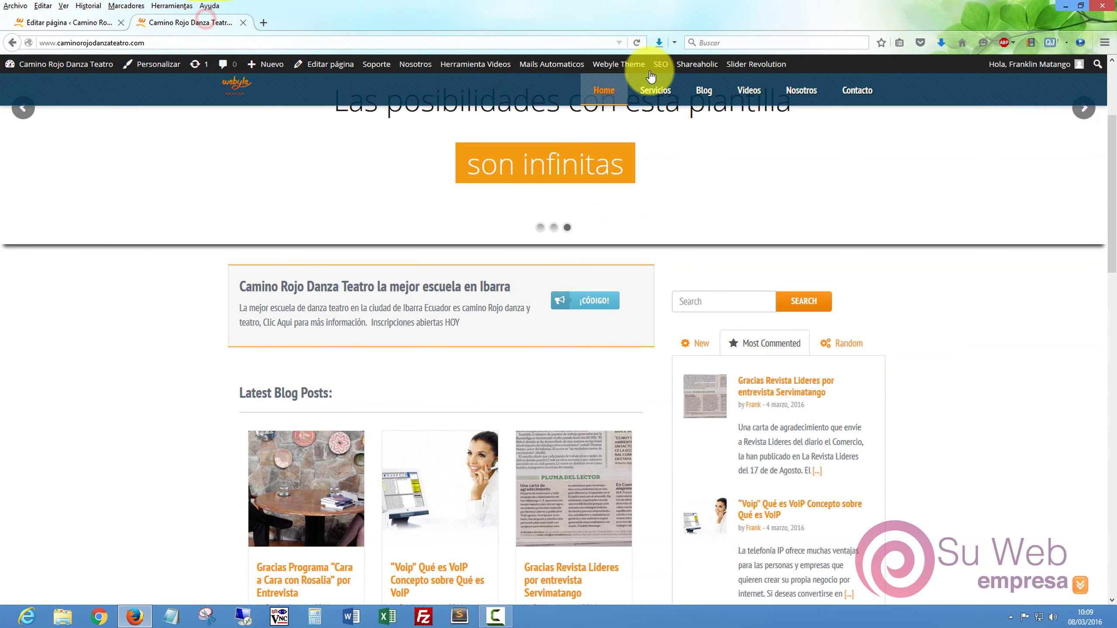
click(640, 44)
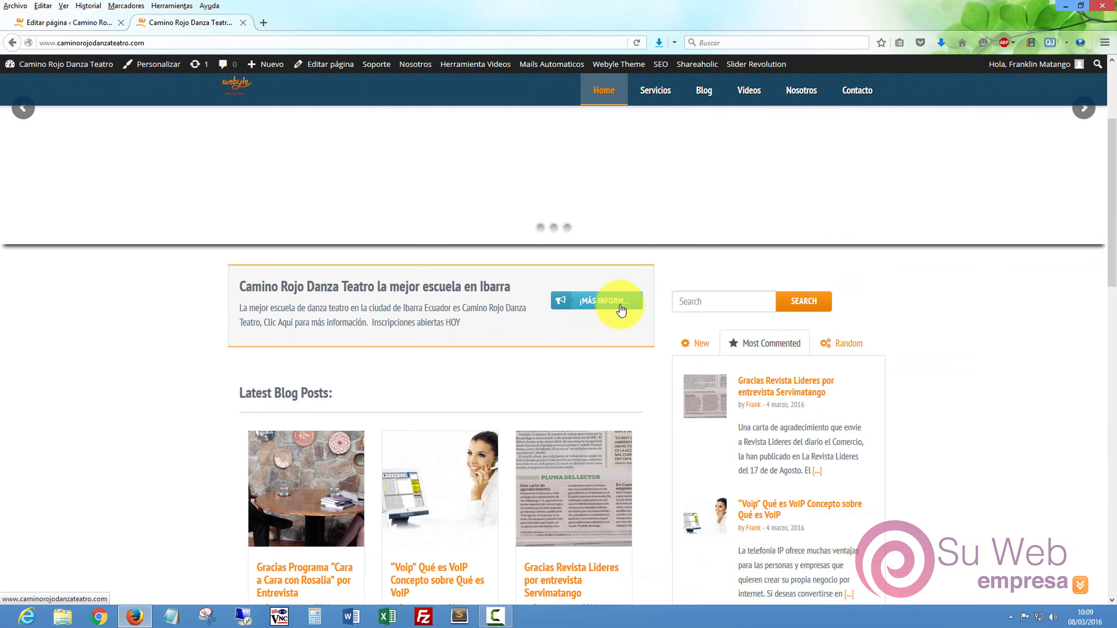
click(85, 25)
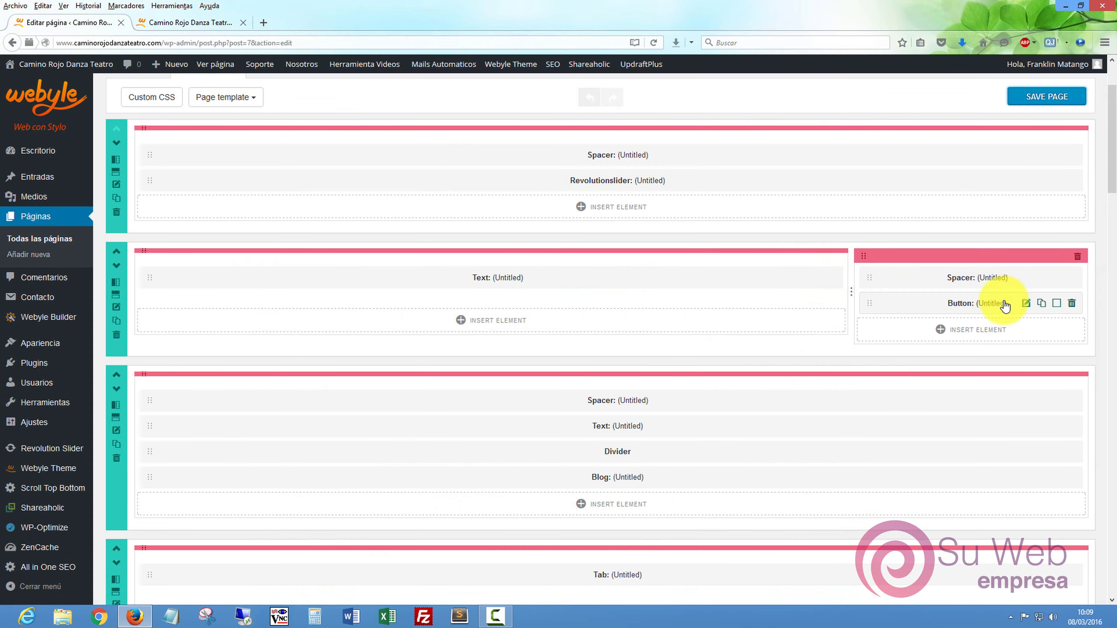
Step: Shorten the text of the second row's button to "¡Más Info!"
click(1024, 303)
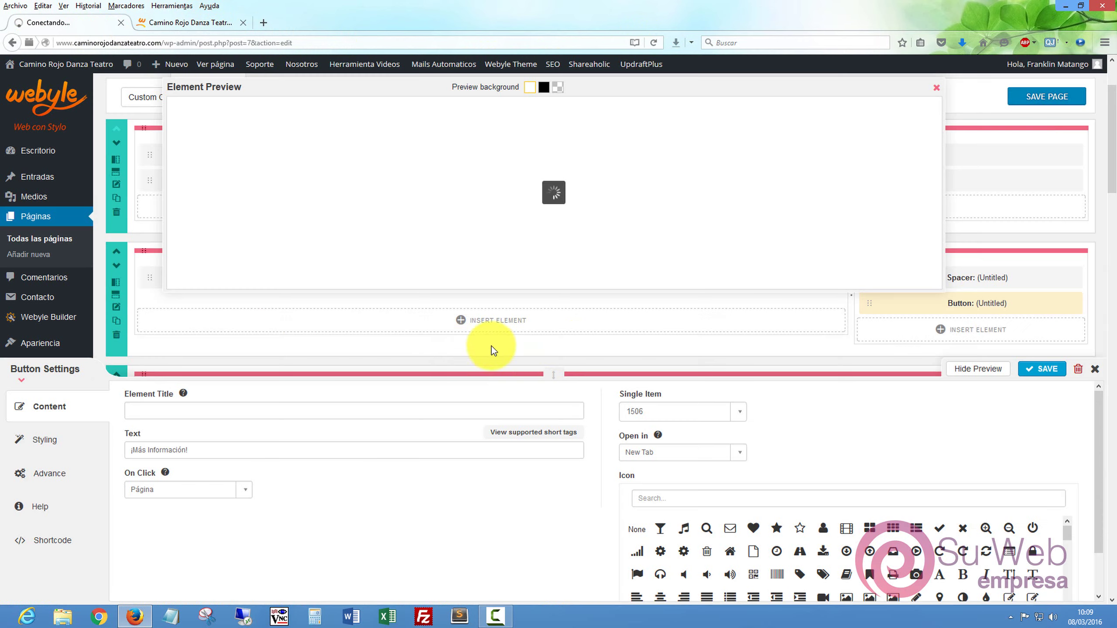
click(182, 450)
key(BackSpace)
key(BackSpace)
key(BackSpace)
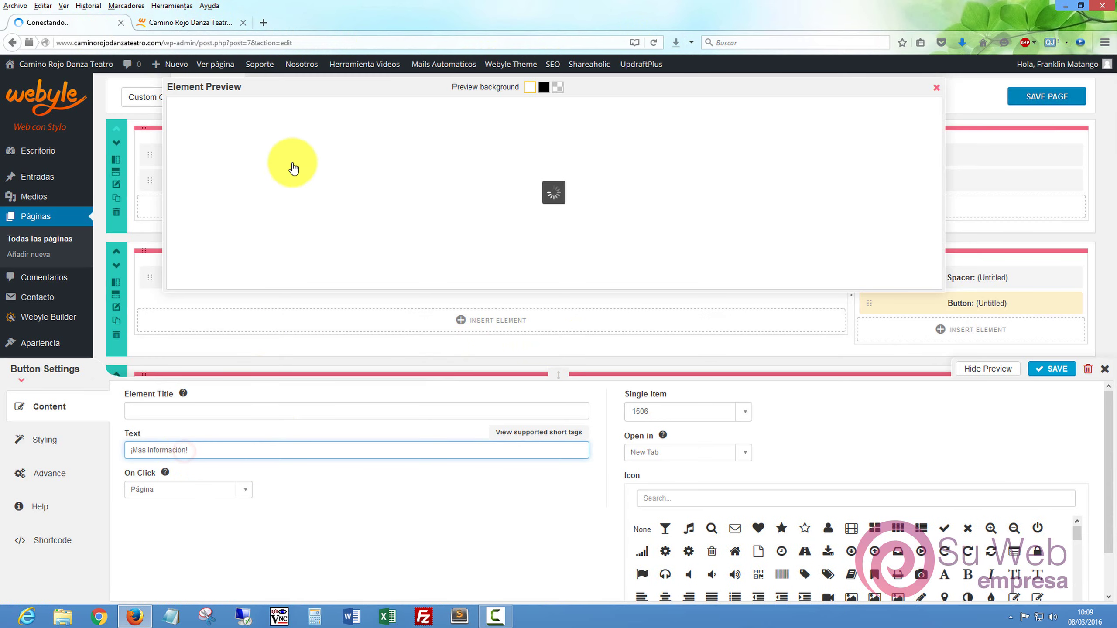
key(BackSpace)
key(BackSpace)
key(BackSpace)
key(BackSpace)
key(BackSpace)
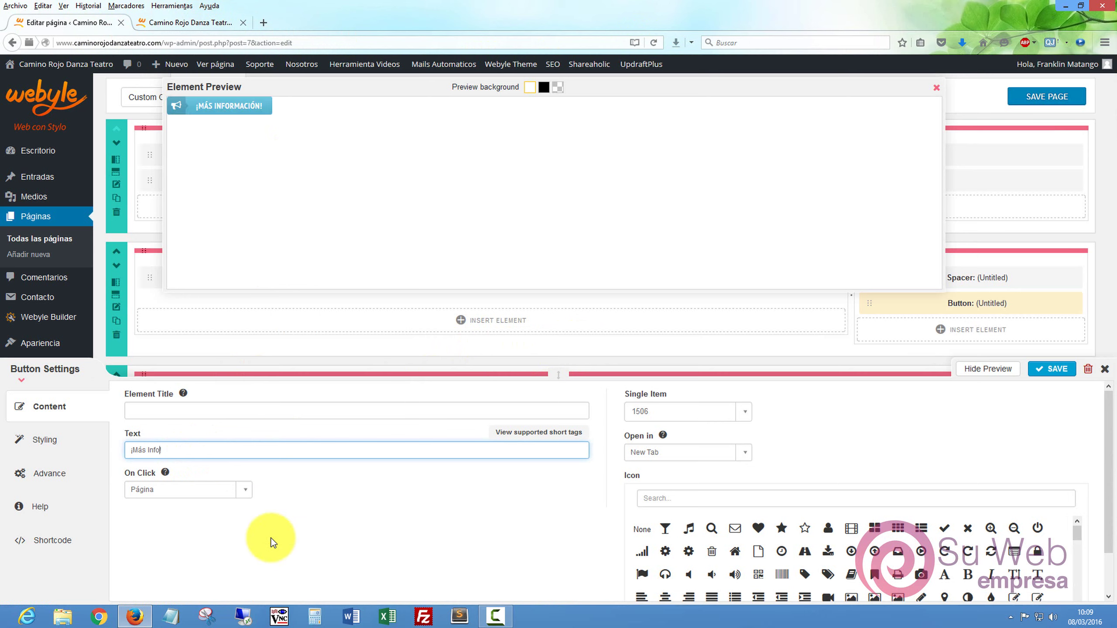
Step: Set the button's On Click action to Go to URL
click(245, 490)
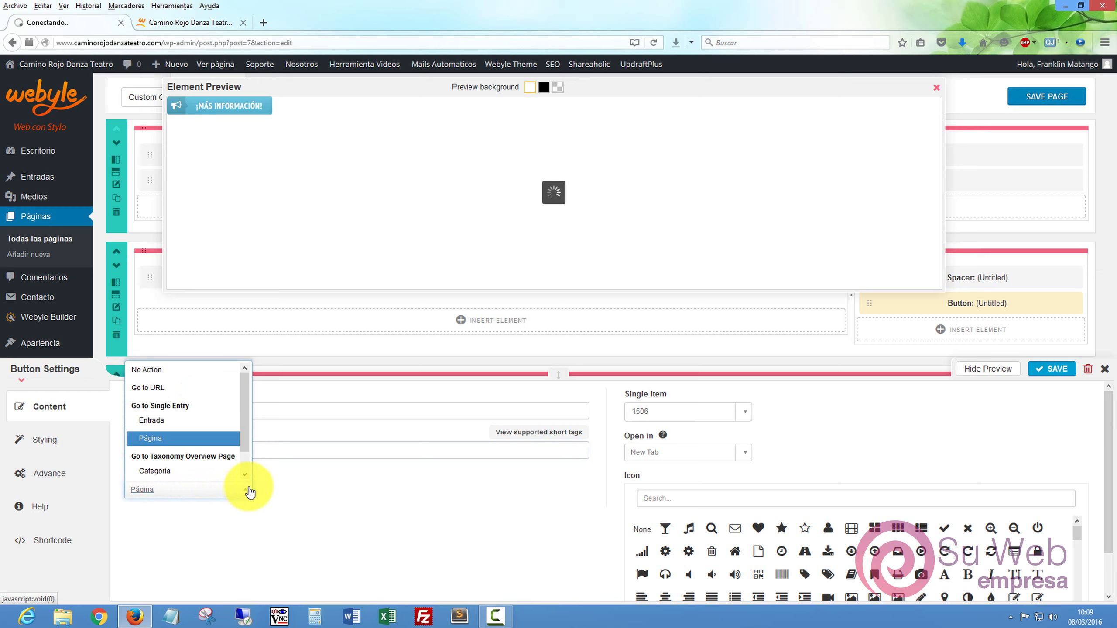
click(150, 389)
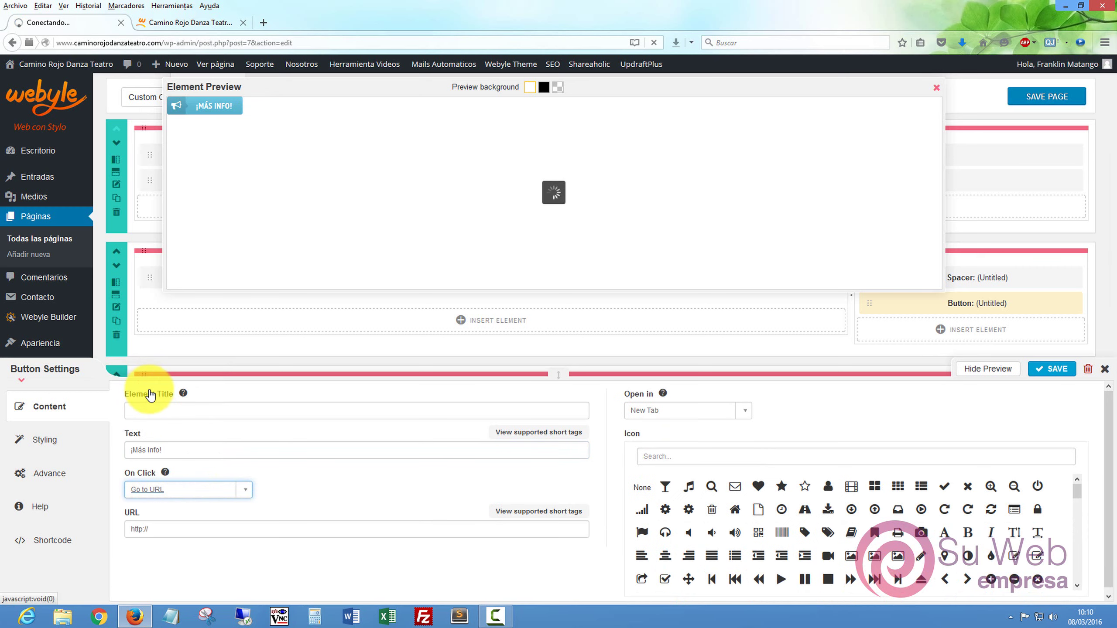
click(176, 529)
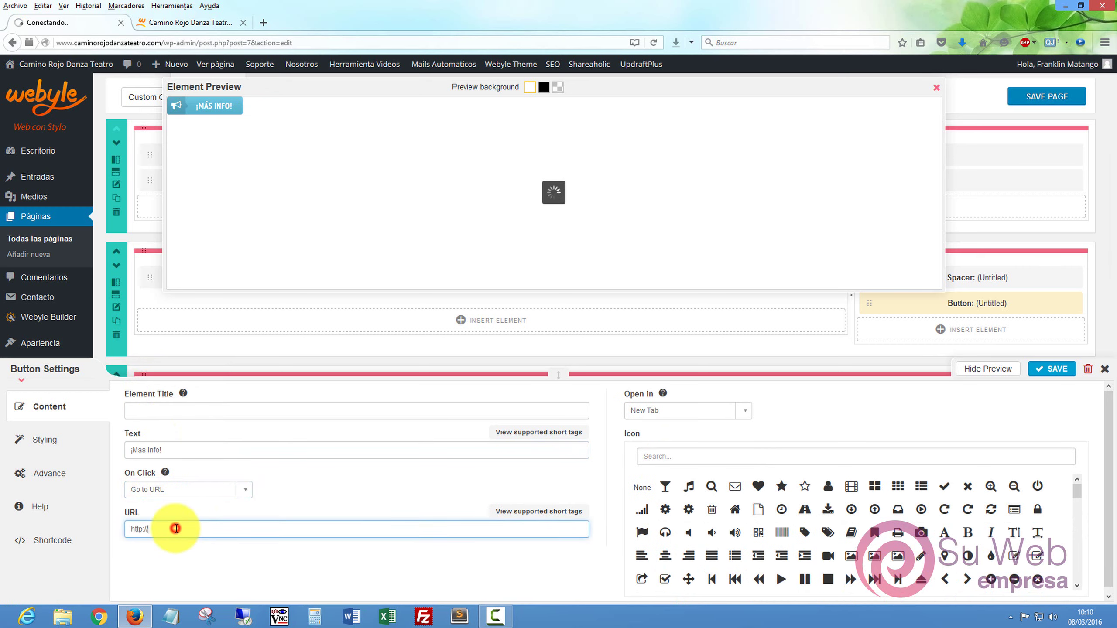
Step: Open the published site's Contacto page in a new browser tab and copy its address
click(213, 23)
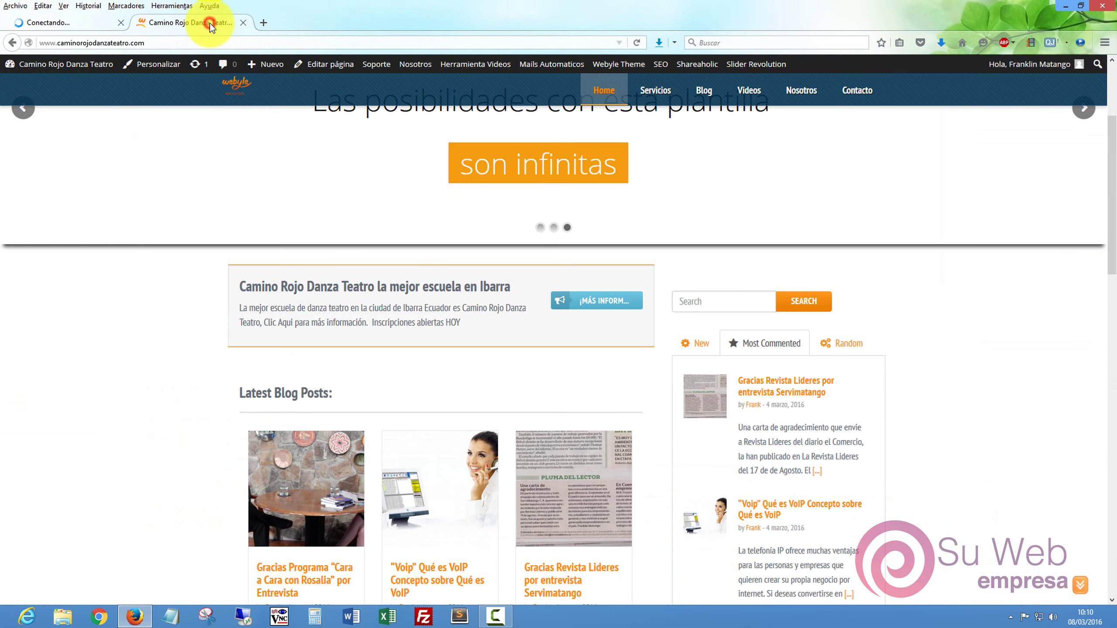
right_click(855, 90)
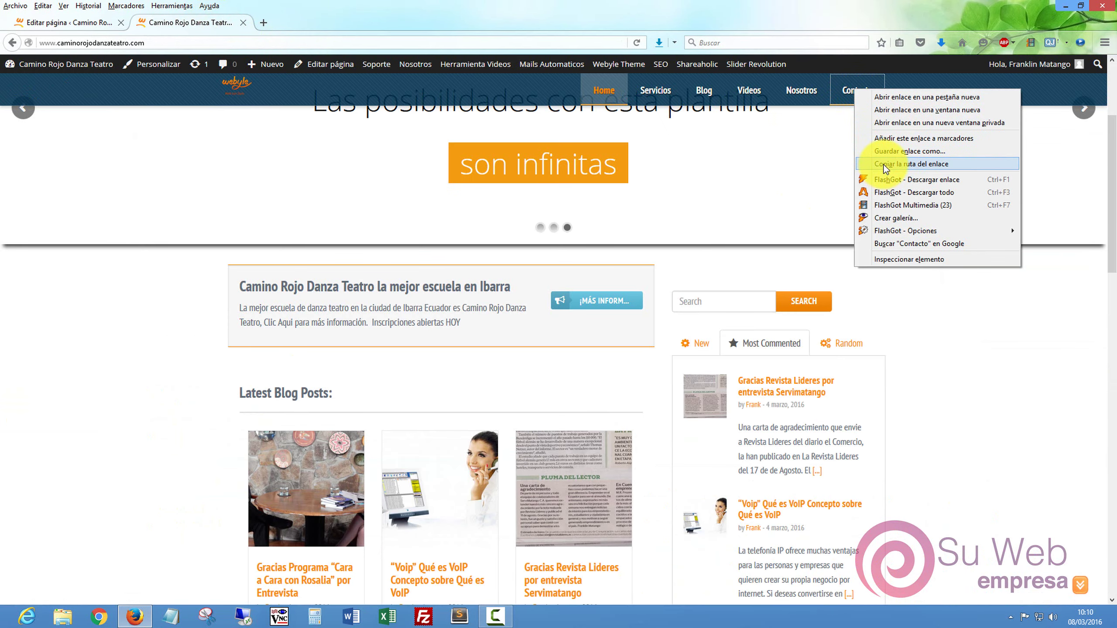
click(888, 95)
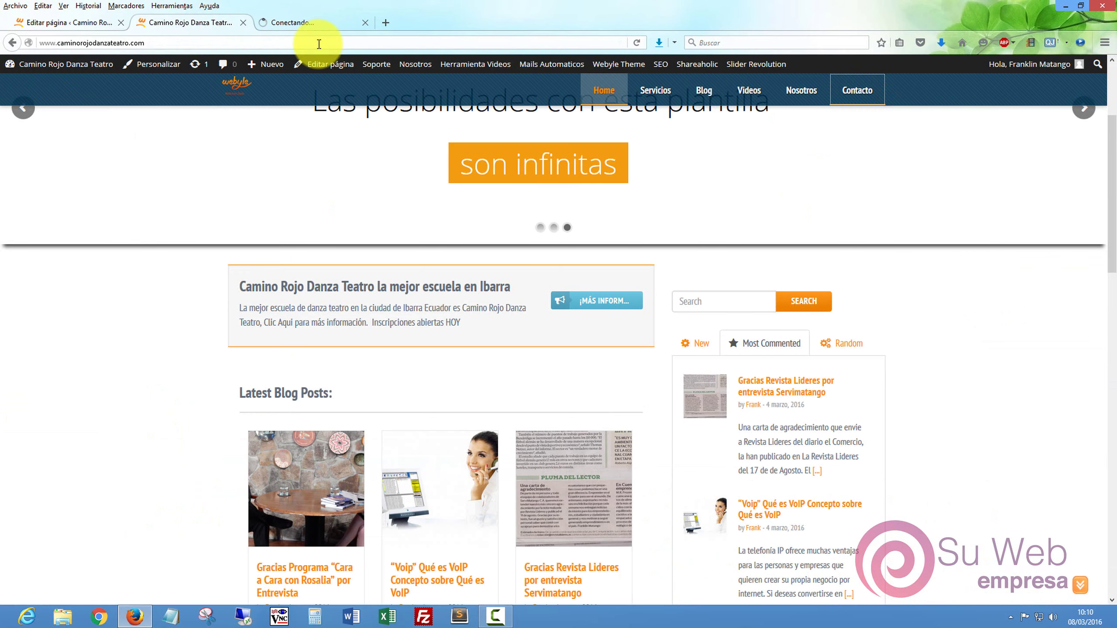
click(309, 26)
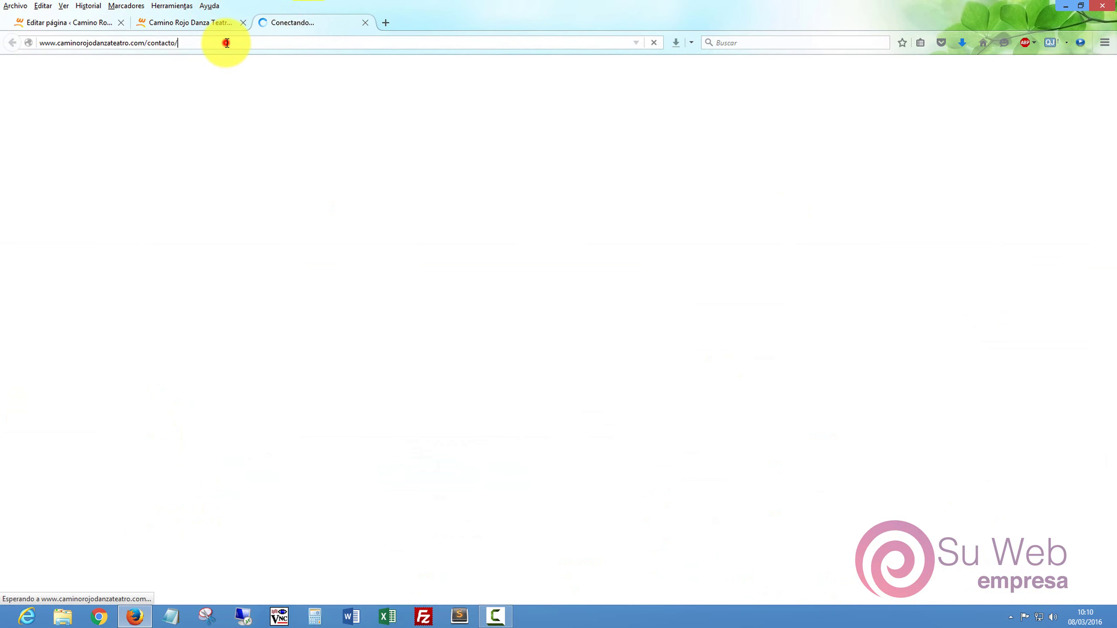
click(228, 42)
key(ctrl+c)
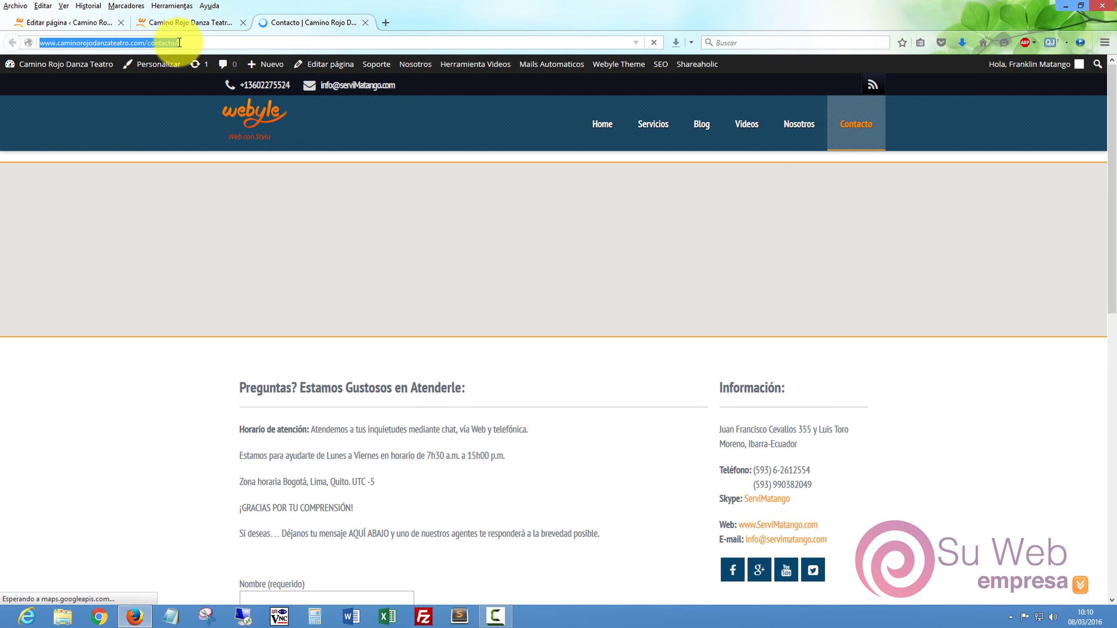
right_click(179, 42)
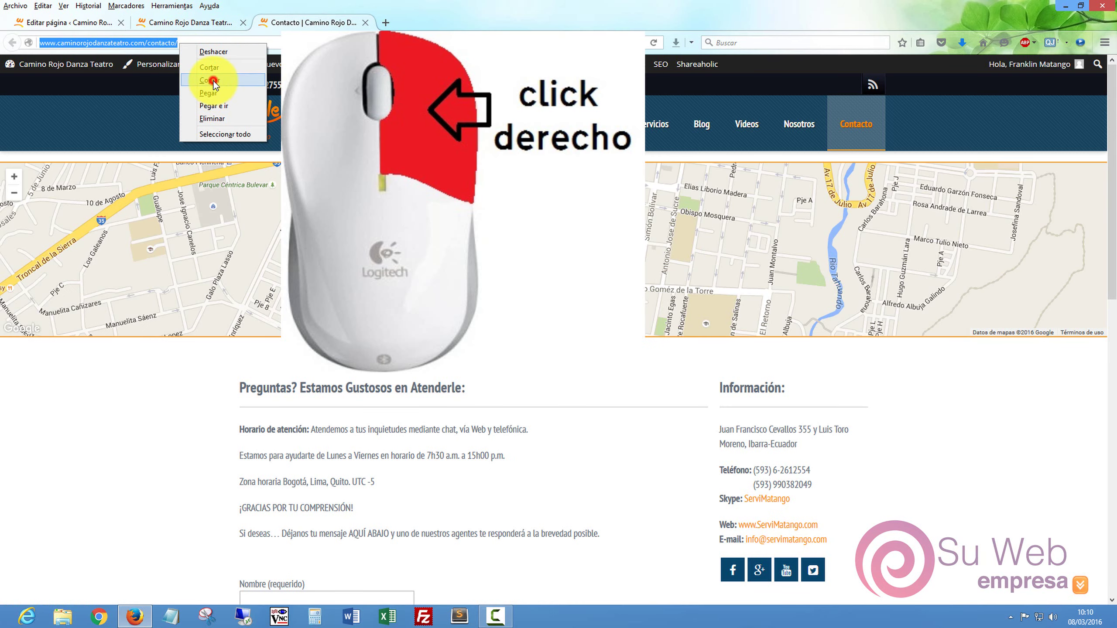
click(213, 81)
click(99, 24)
click(174, 532)
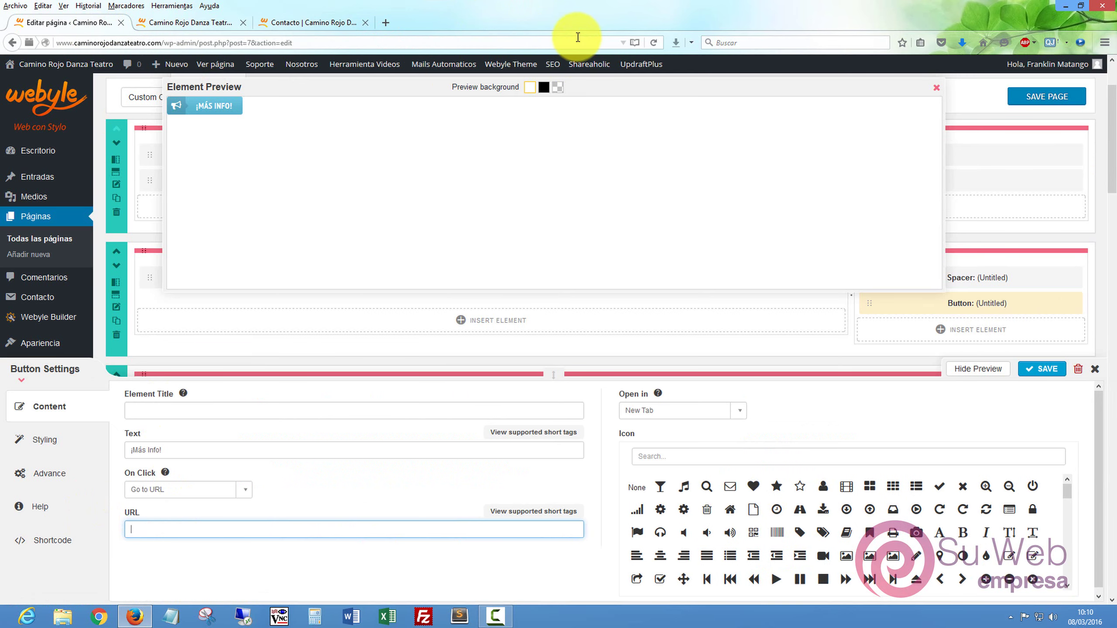
click(140, 529)
right_click(140, 529)
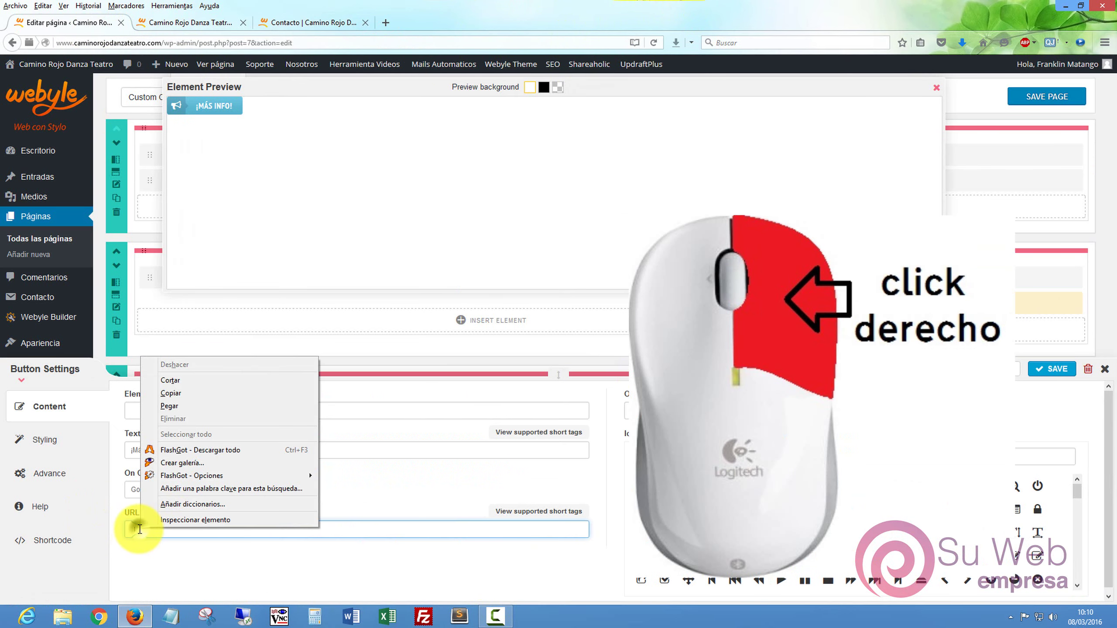
click(176, 404)
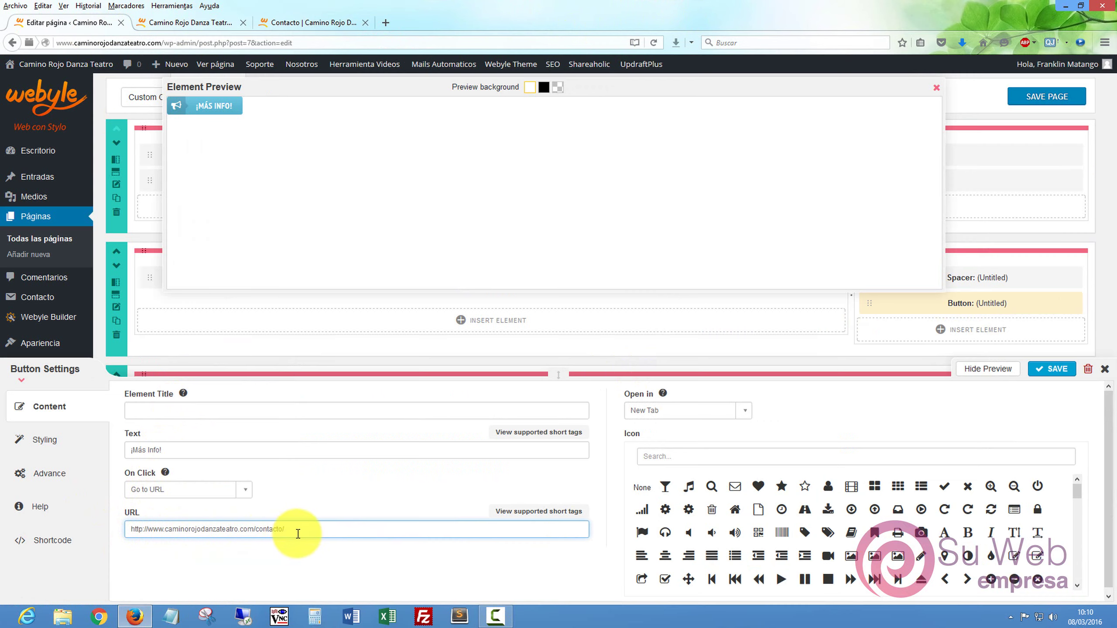
click(1055, 375)
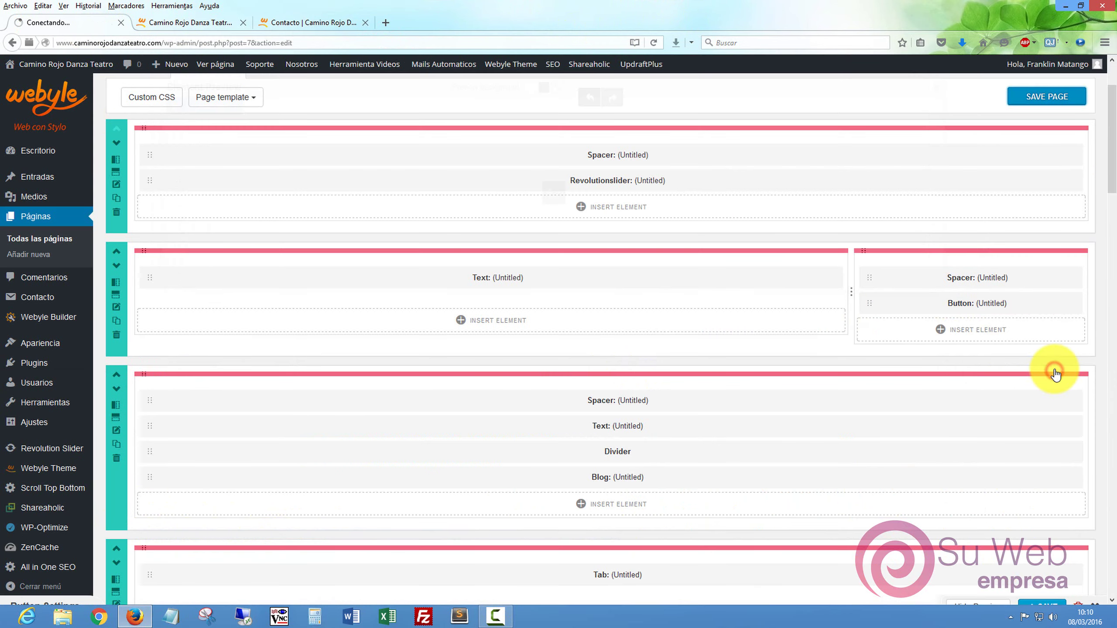
Step: Save the Home page in the builder and reload the published Home page
click(1049, 97)
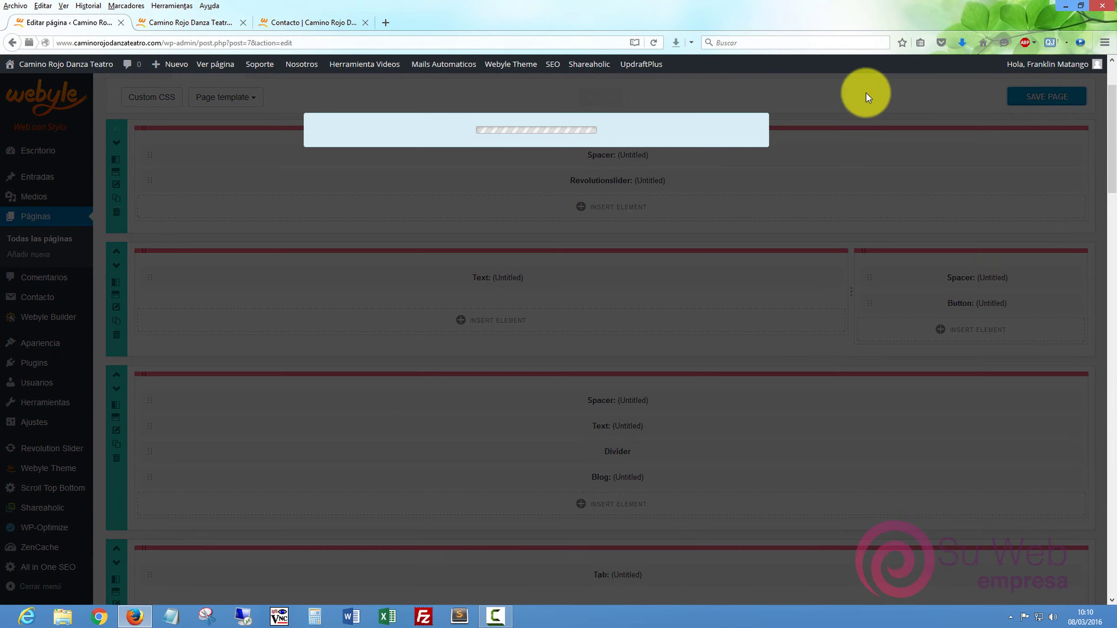
click(201, 21)
click(637, 44)
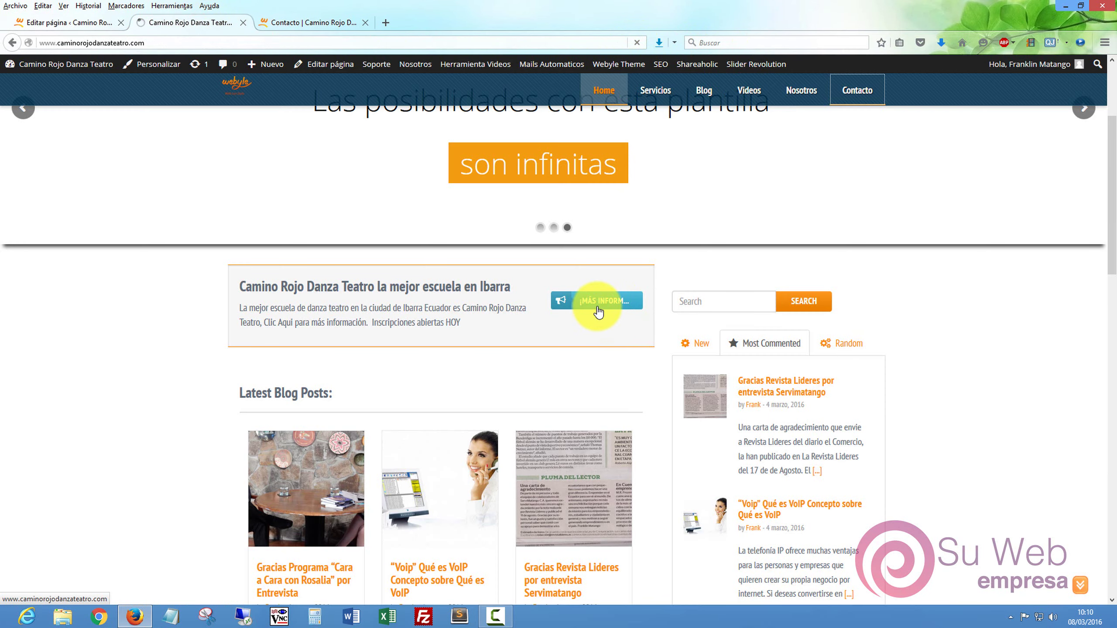
Step: Test the "¡Más Info!" button's link on the published Home page and return to the page editor
click(619, 312)
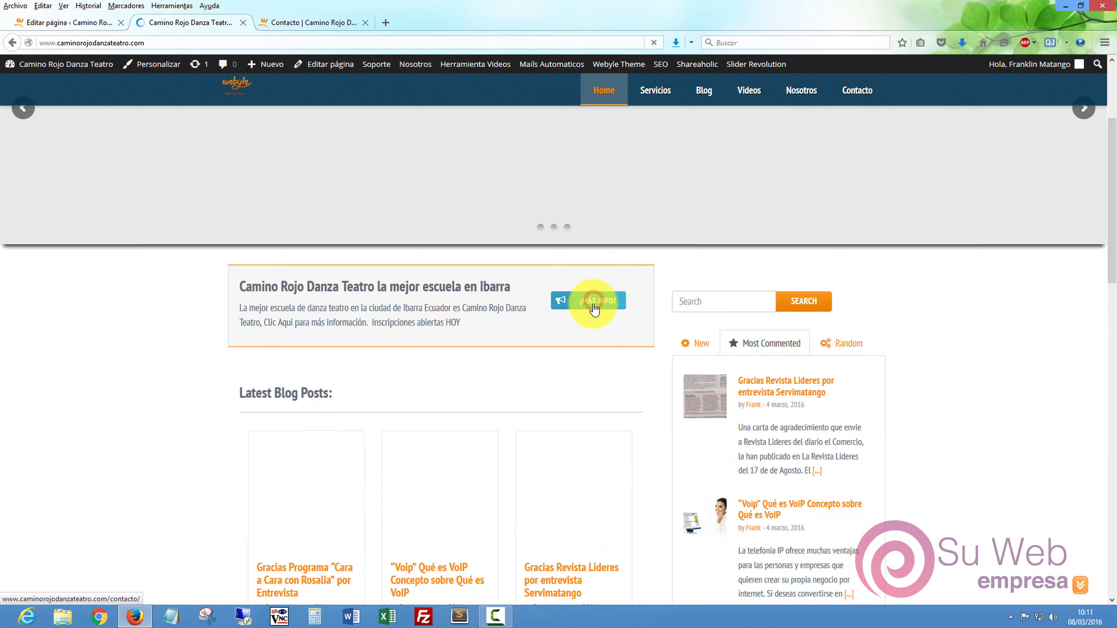
click(593, 304)
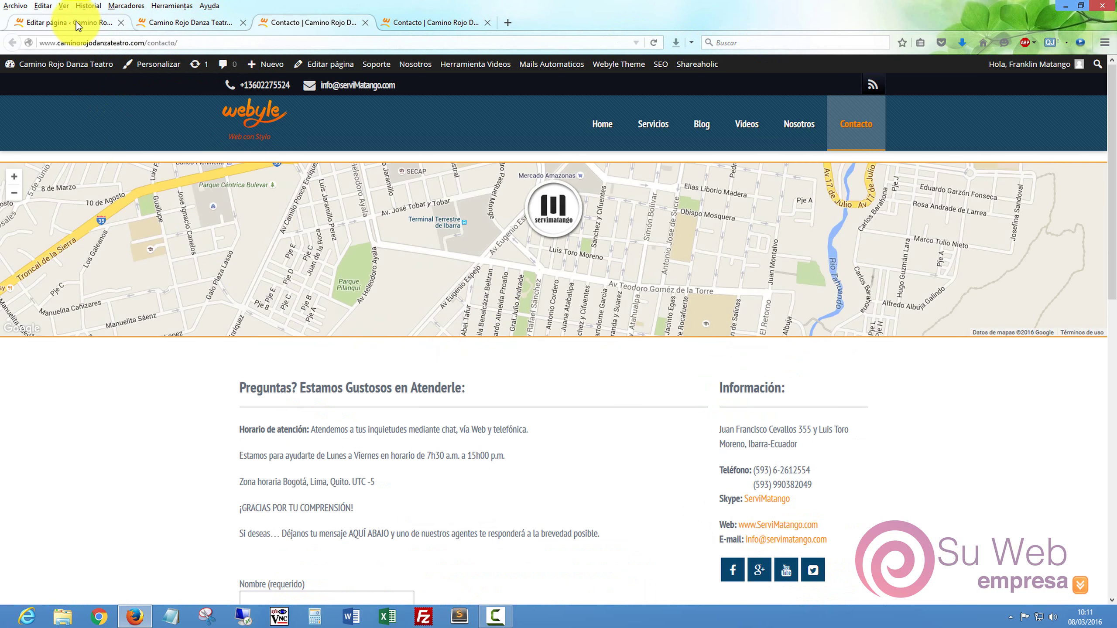
click(76, 21)
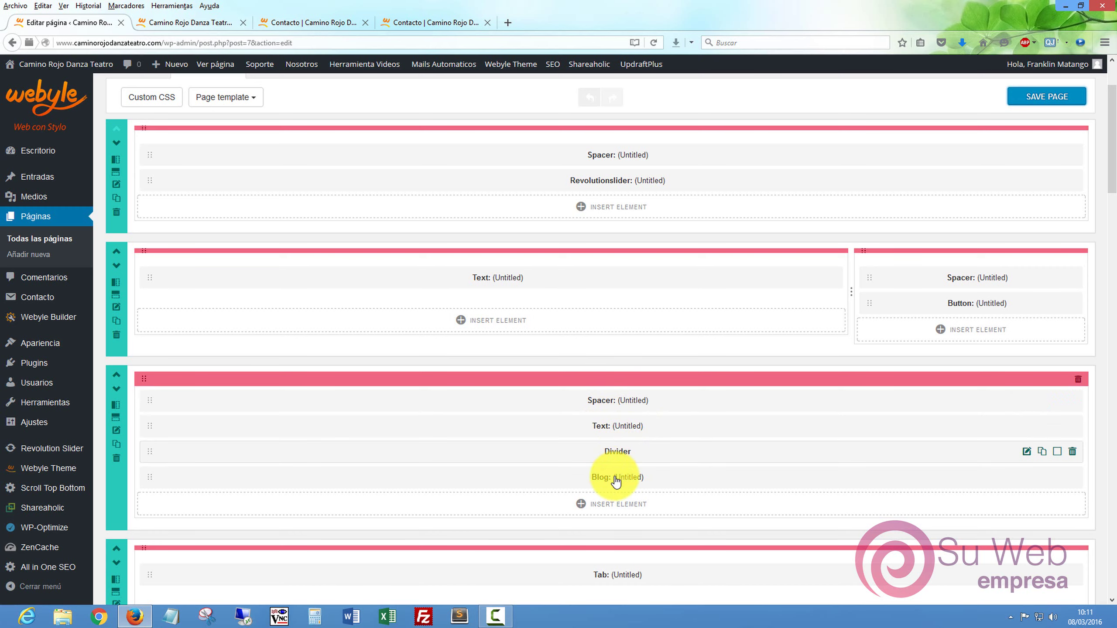
Step: Compare the builder's rows with the published Home page to locate the tabbed block below the blog posts
drag(1109, 151, 159, 25)
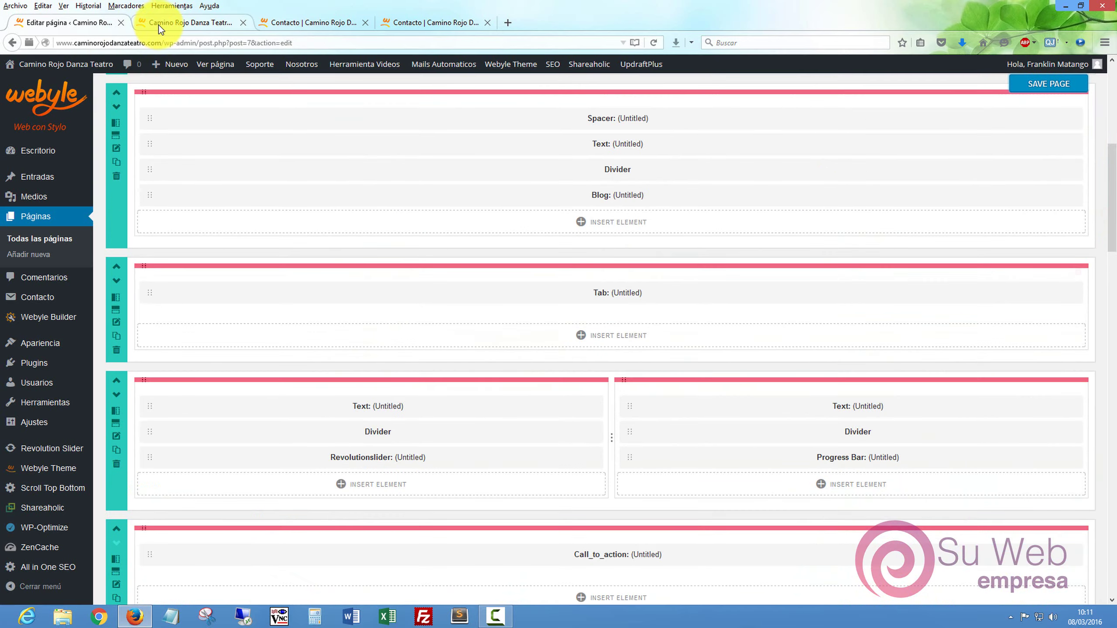
click(163, 23)
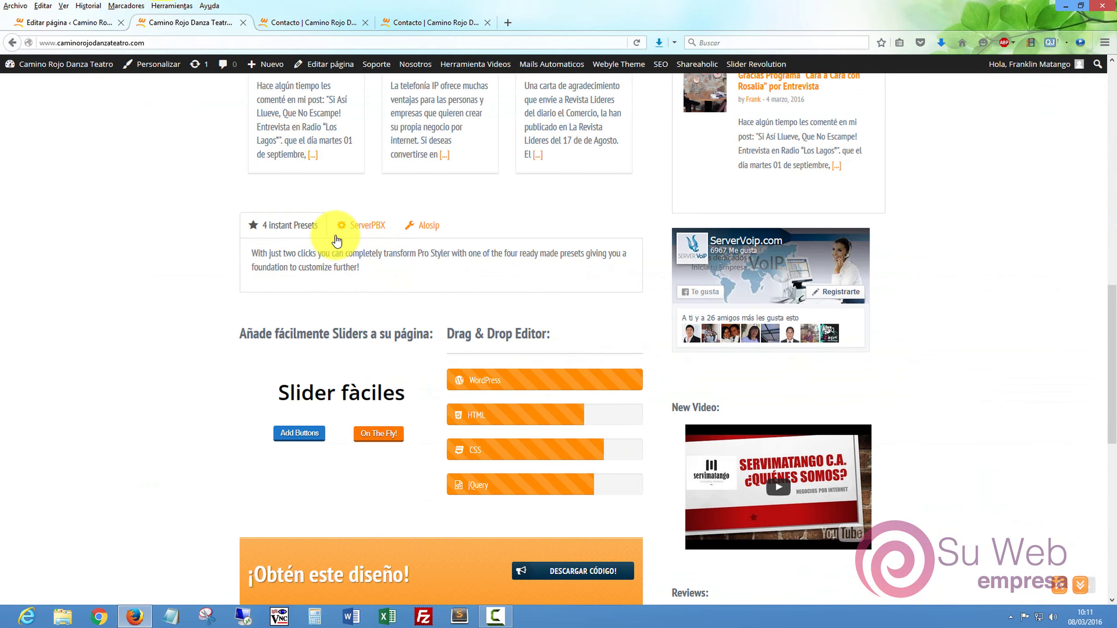
click(87, 21)
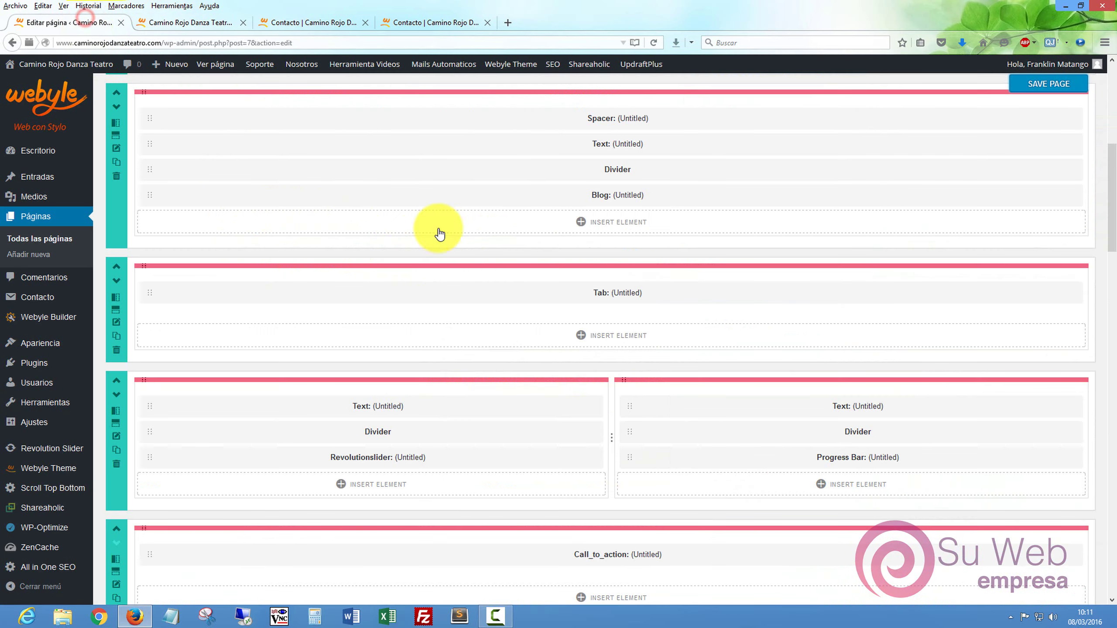
mouse_move(593, 304)
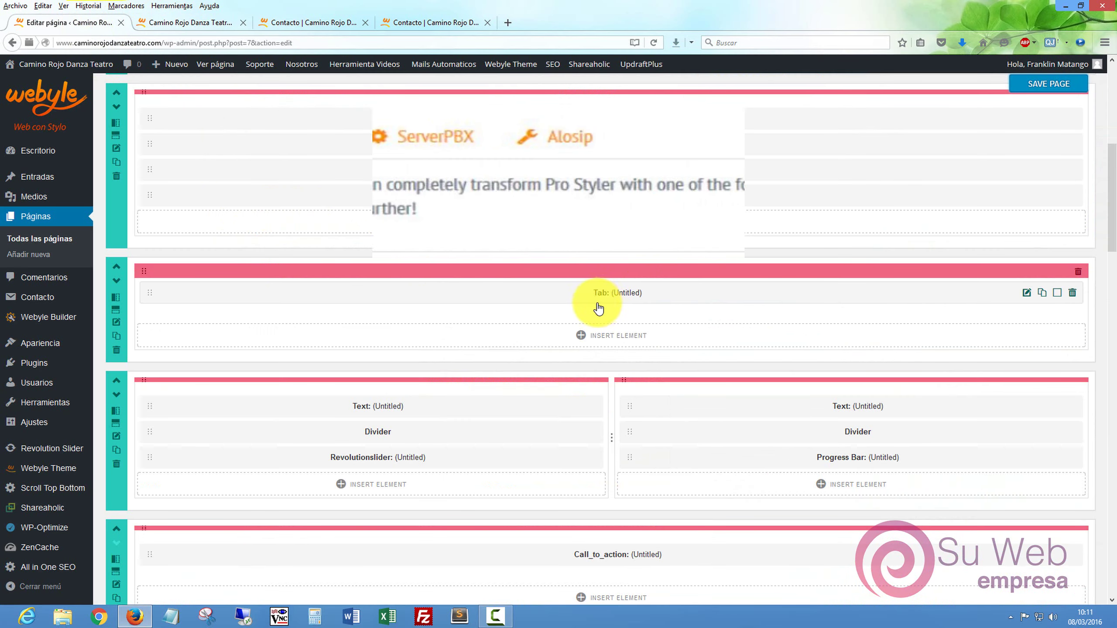
Step: Open the Tab element's "4 instant Presets" item for editing and compare its body text with the published Home page
click(1026, 292)
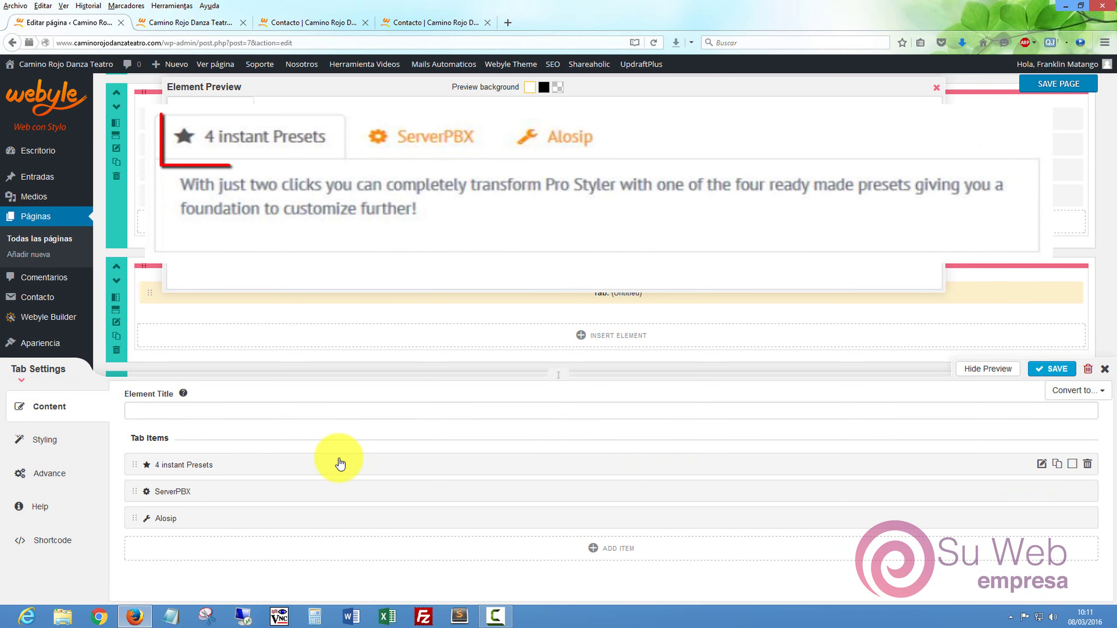
click(1040, 464)
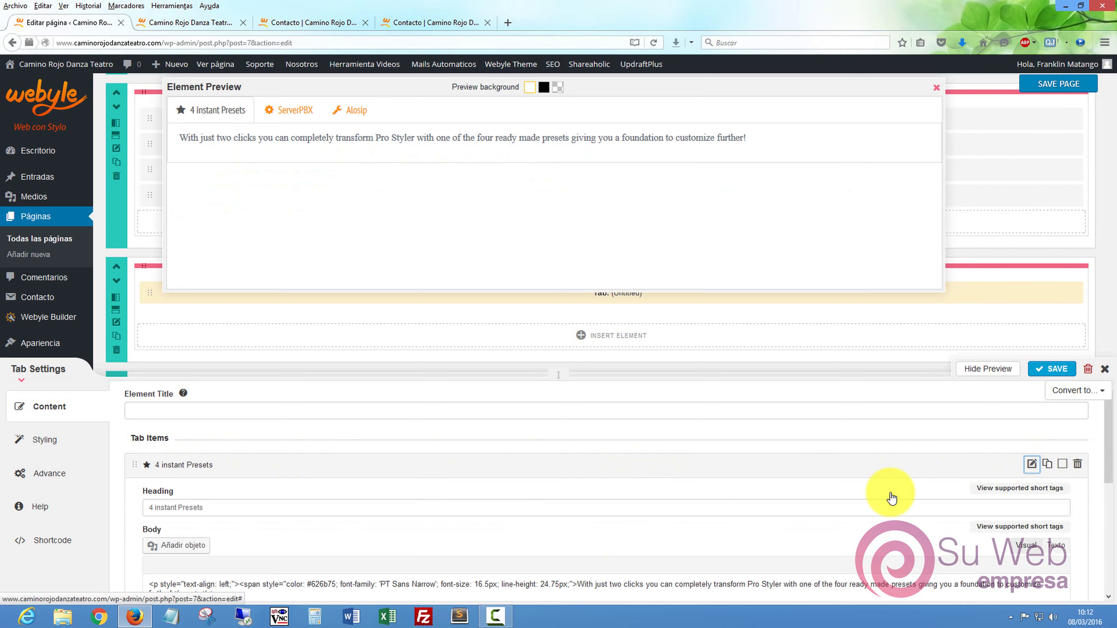
scroll(1113, 421, down, 10)
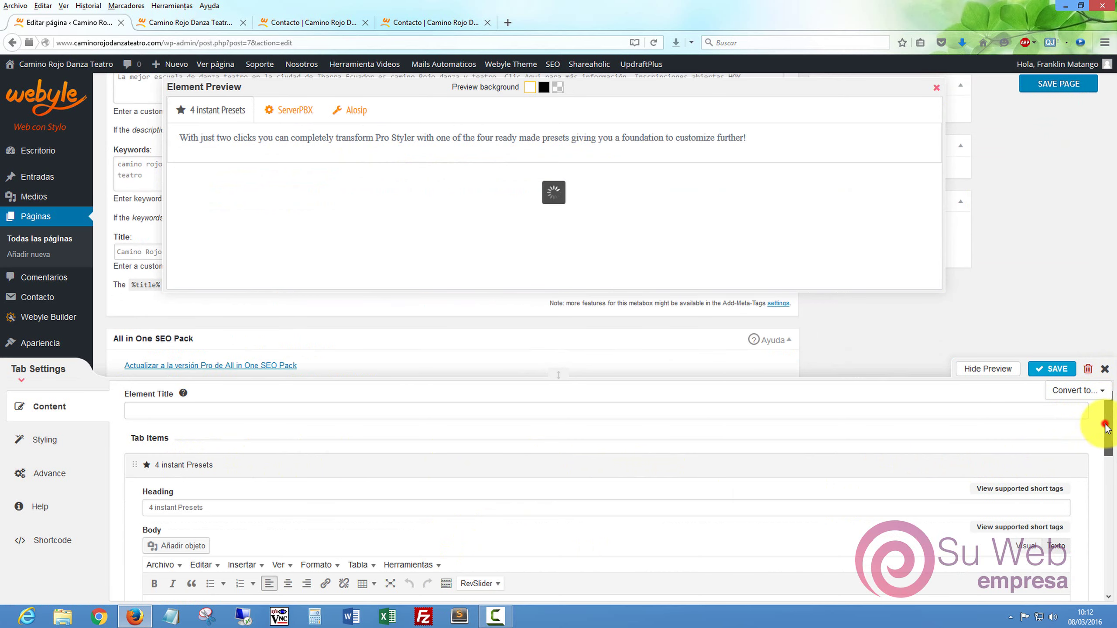
drag(1106, 428, 1077, 457)
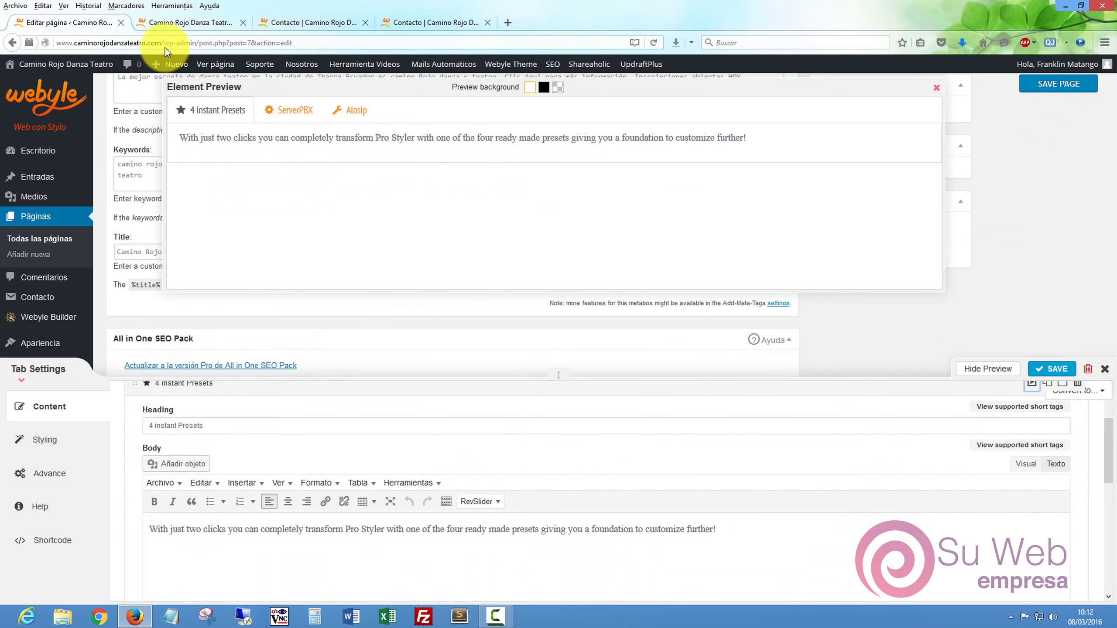
click(172, 22)
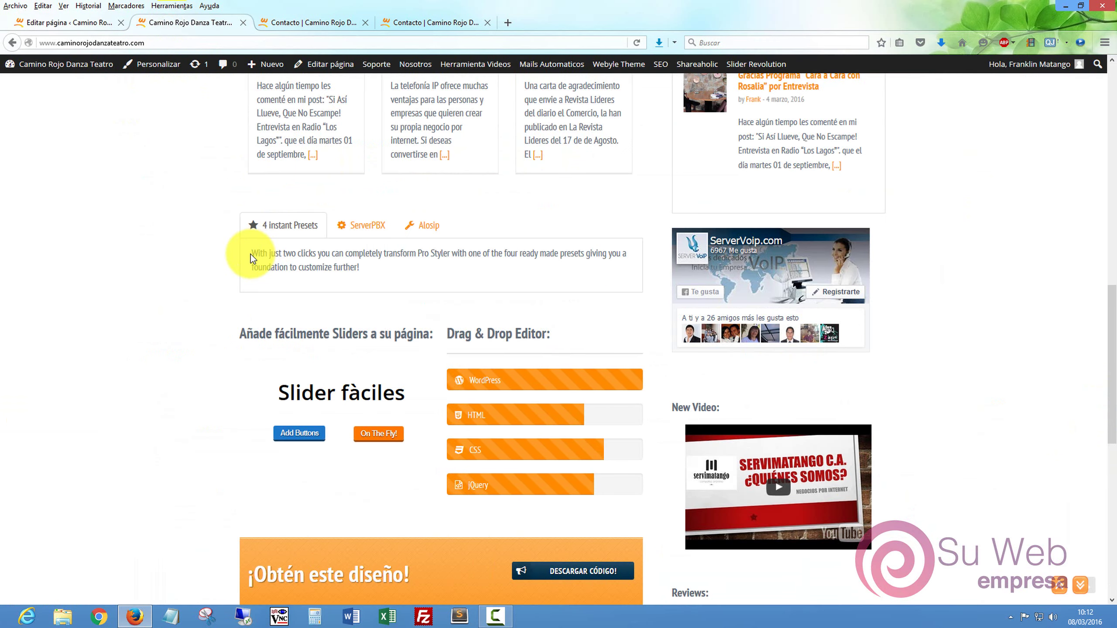
drag(251, 254, 360, 268)
click(360, 269)
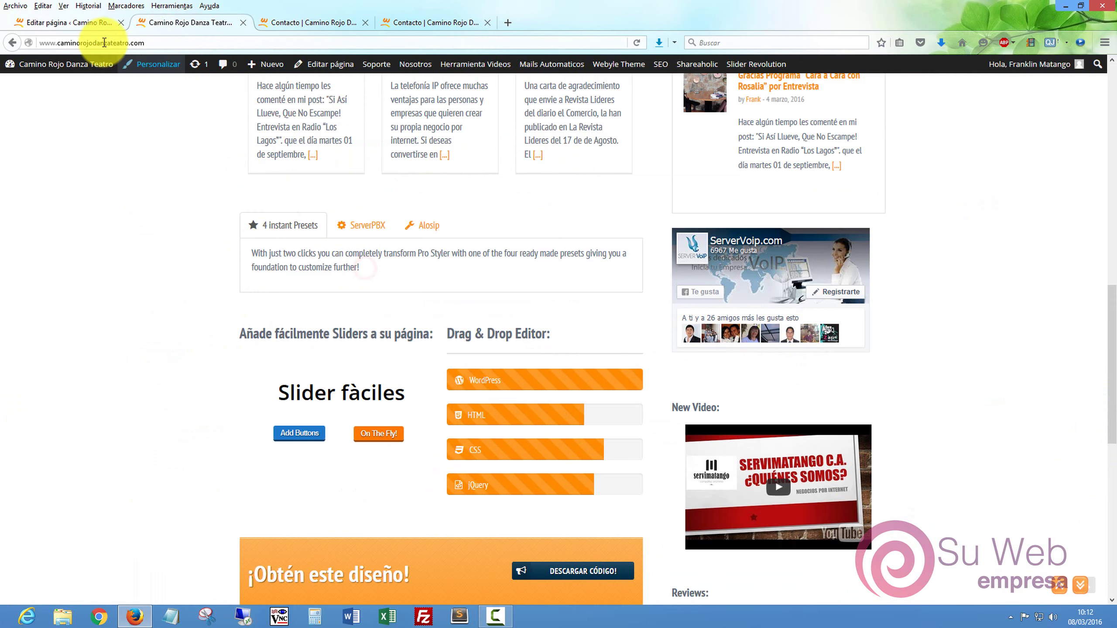
click(90, 24)
Step: Replace the "4 instant Presets" body text with "toda esta informacion es usper facil de cambiar!" and save the Tab element
drag(714, 529, 176, 501)
text(toda est)
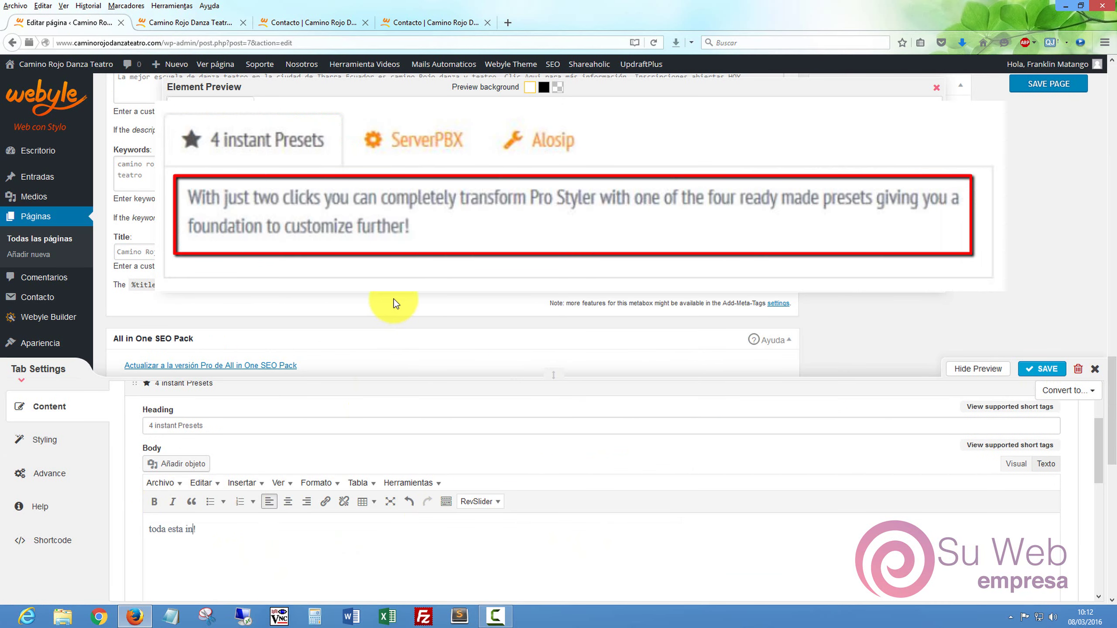
text(a informacion es usper facil de cambiar)
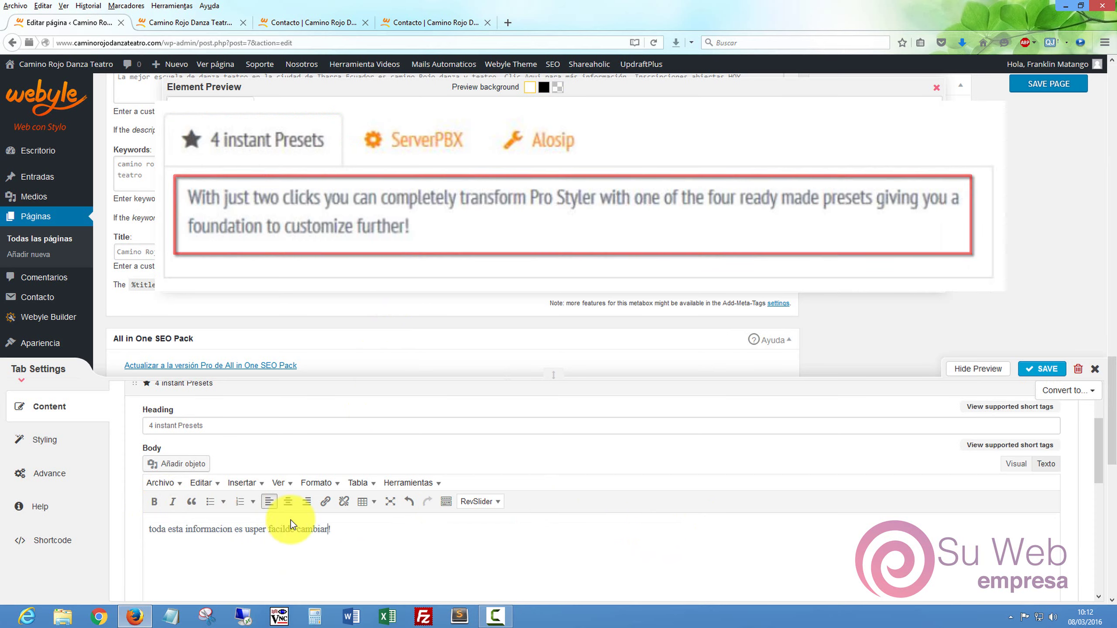
click(1051, 369)
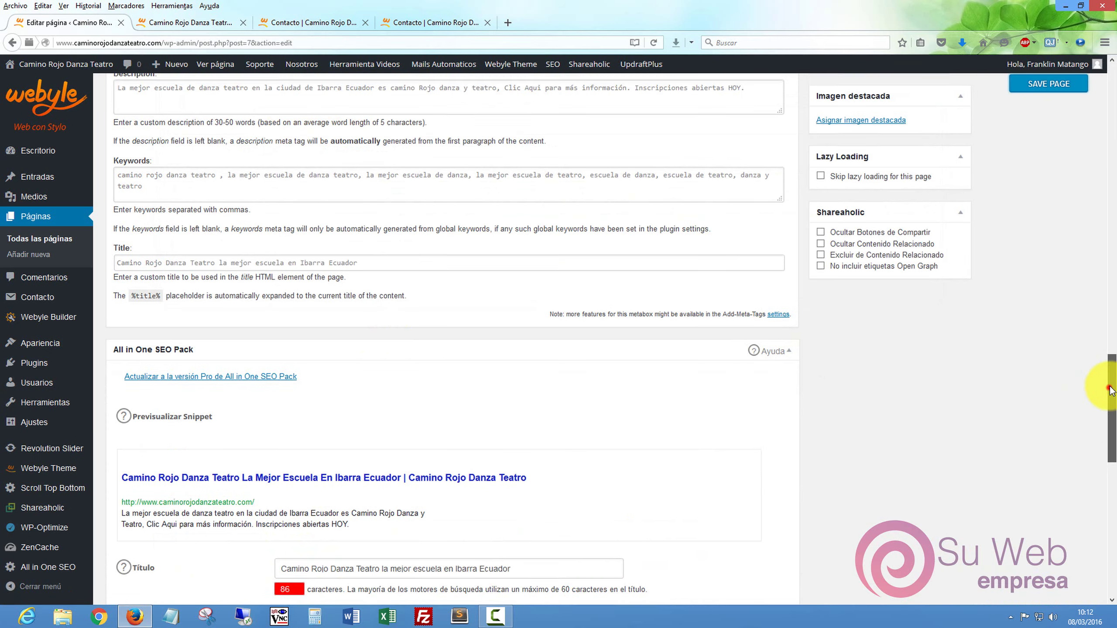
Step: Reopen the Tab element, examine the ServerPBX item's body text and its preview, and save the element
drag(1109, 389, 1109, 169)
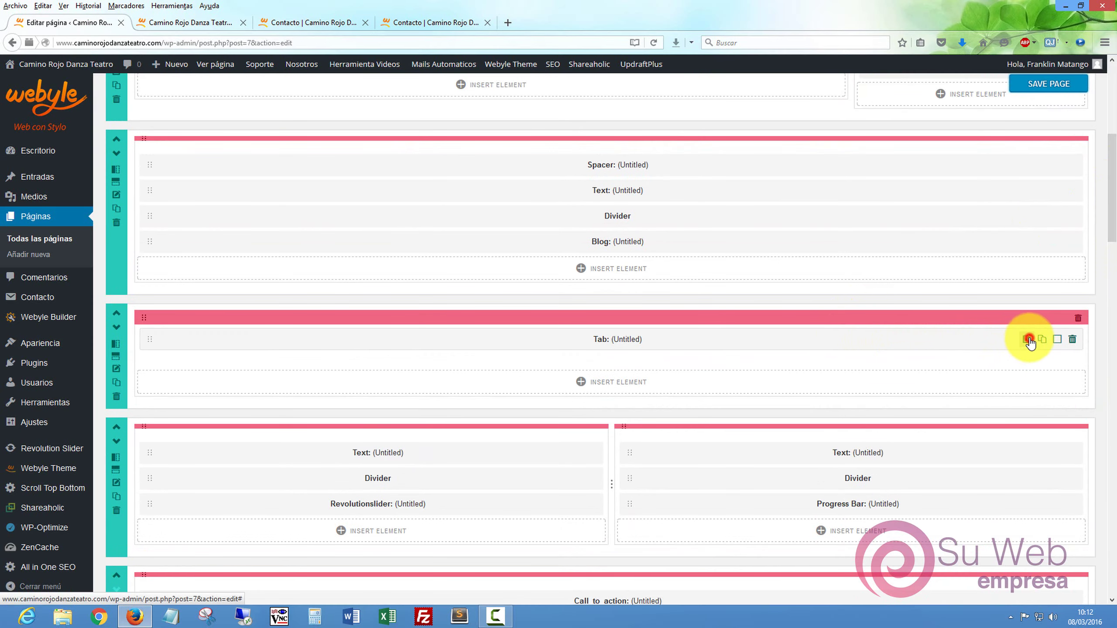
click(1029, 339)
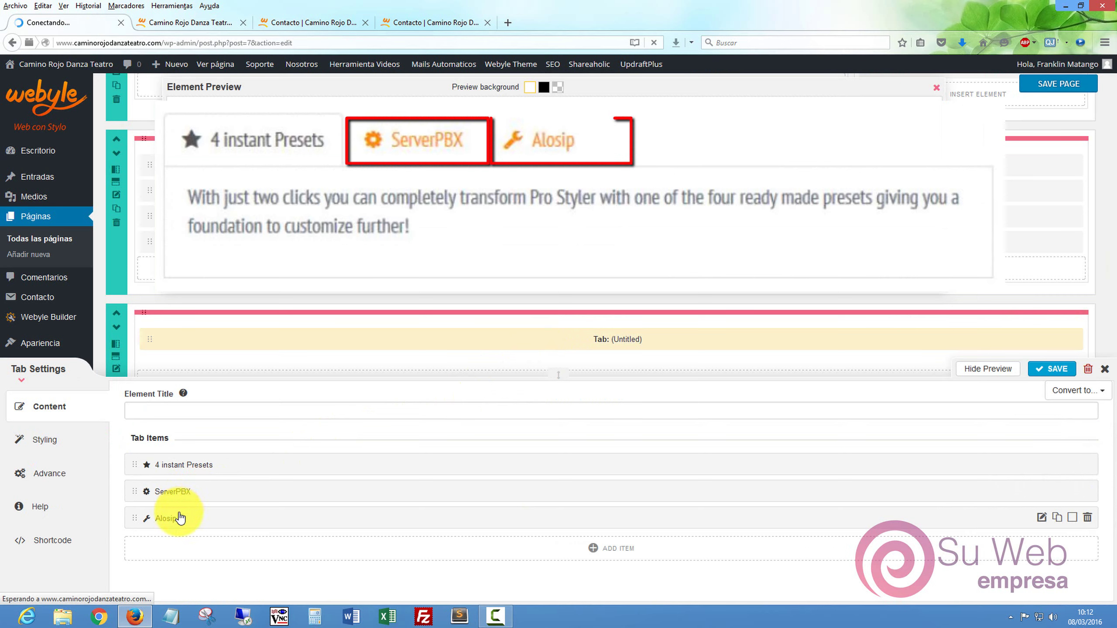
click(1041, 491)
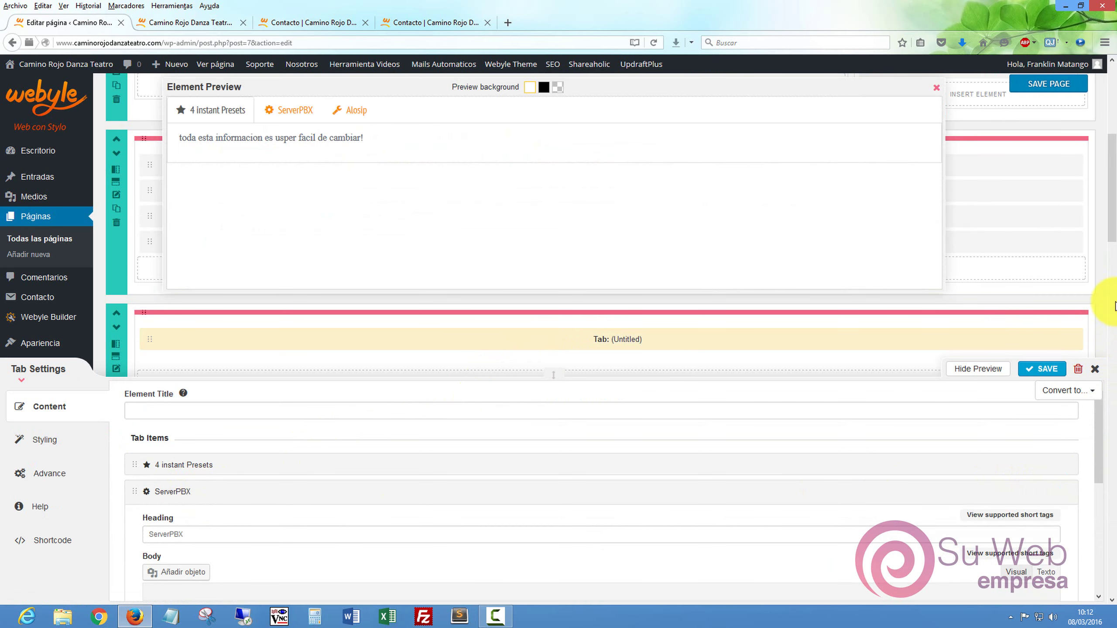
drag(1113, 199, 1112, 238)
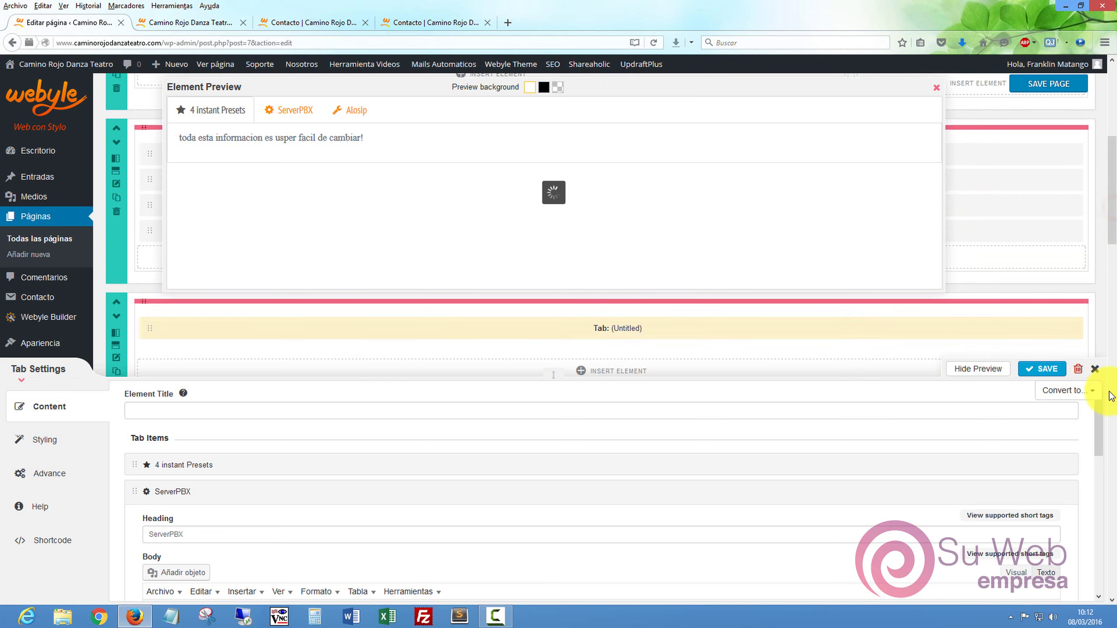
drag(1099, 416, 975, 491)
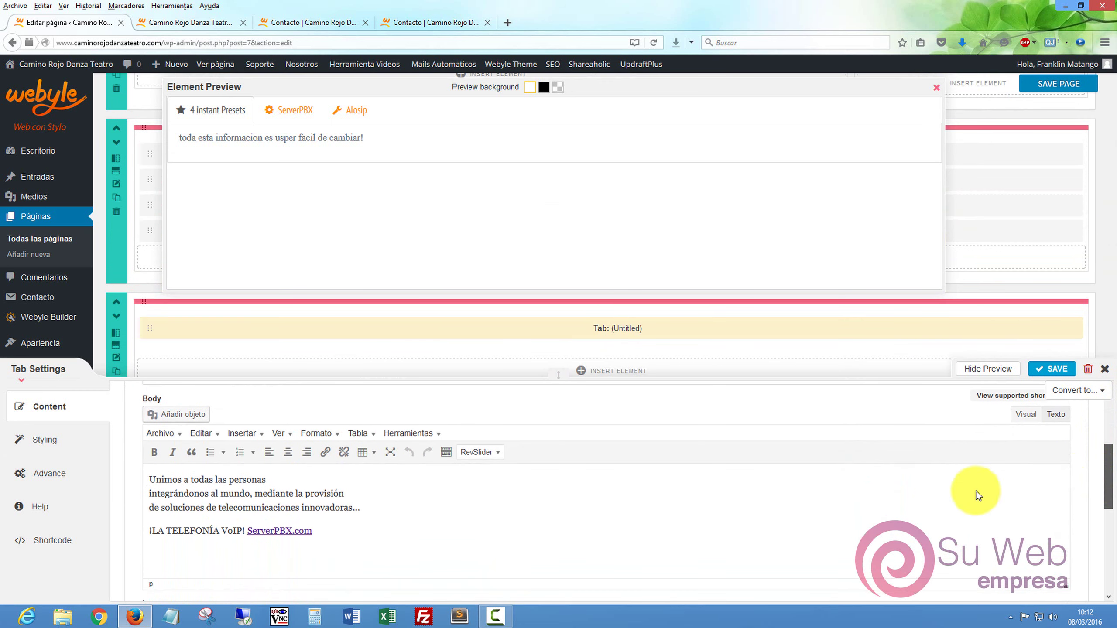
click(305, 326)
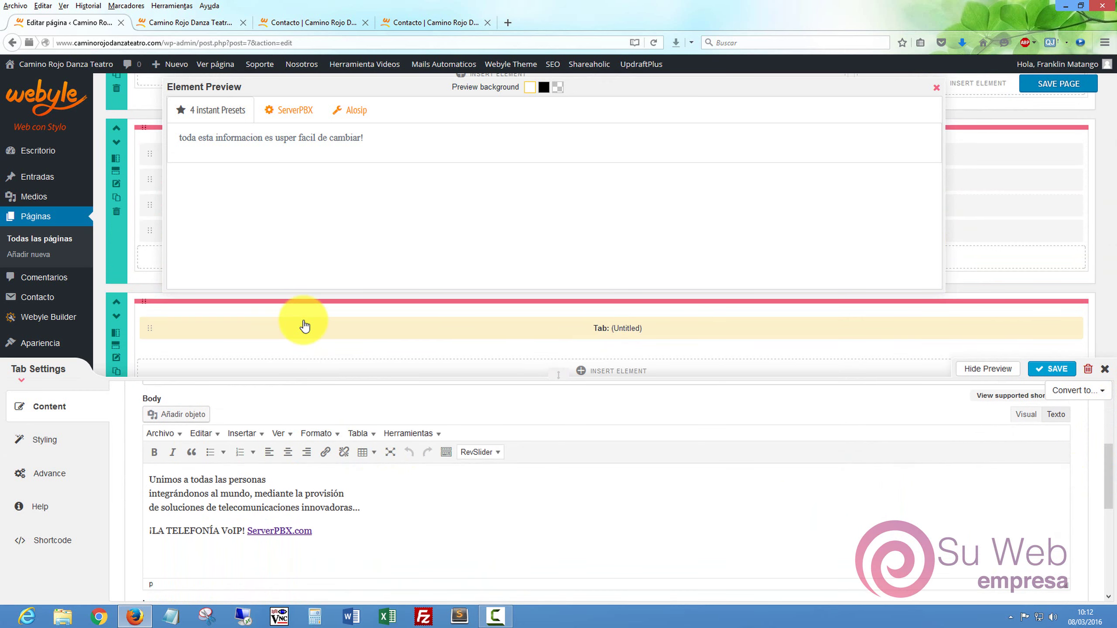
click(288, 109)
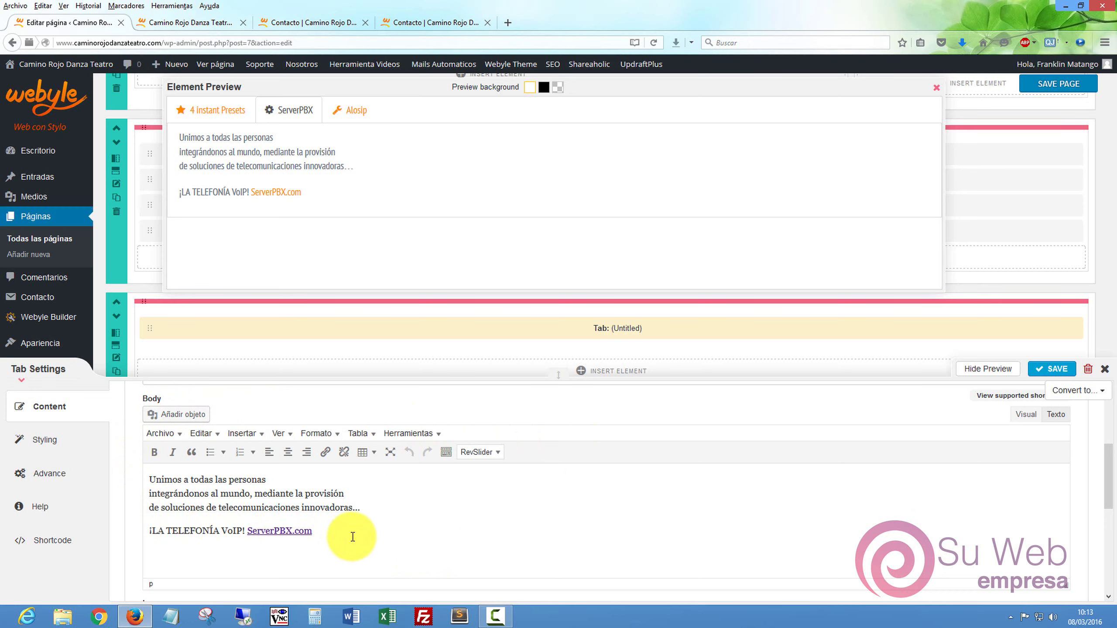
click(1048, 368)
Step: Compare the two-column slider and progress bar row with the corresponding section of the published Home page
scroll(1095, 352, down, 4)
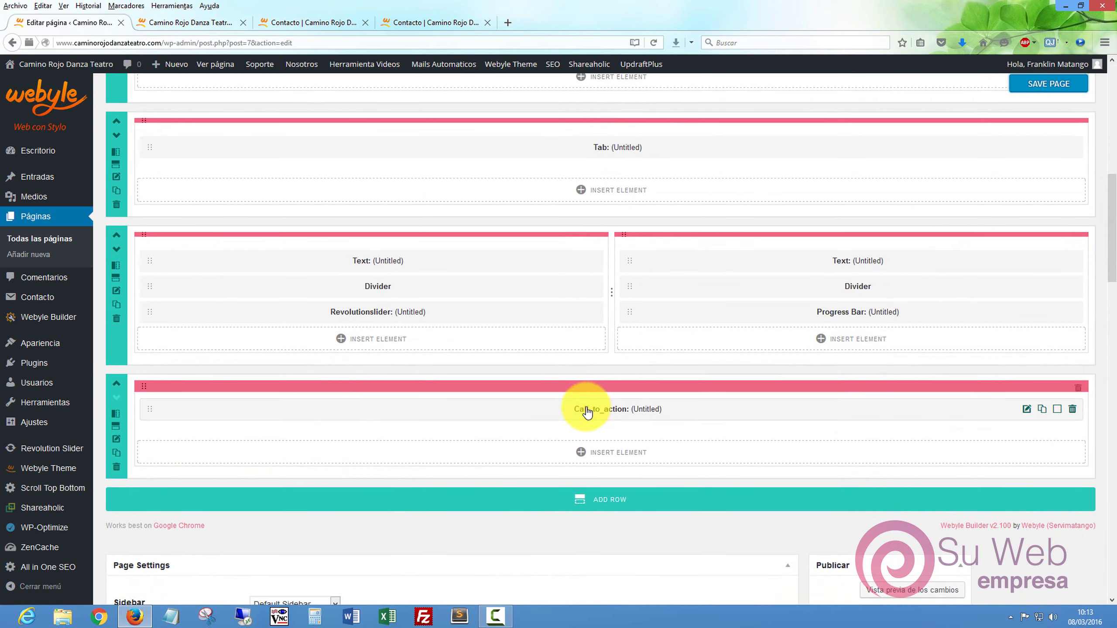
click(198, 24)
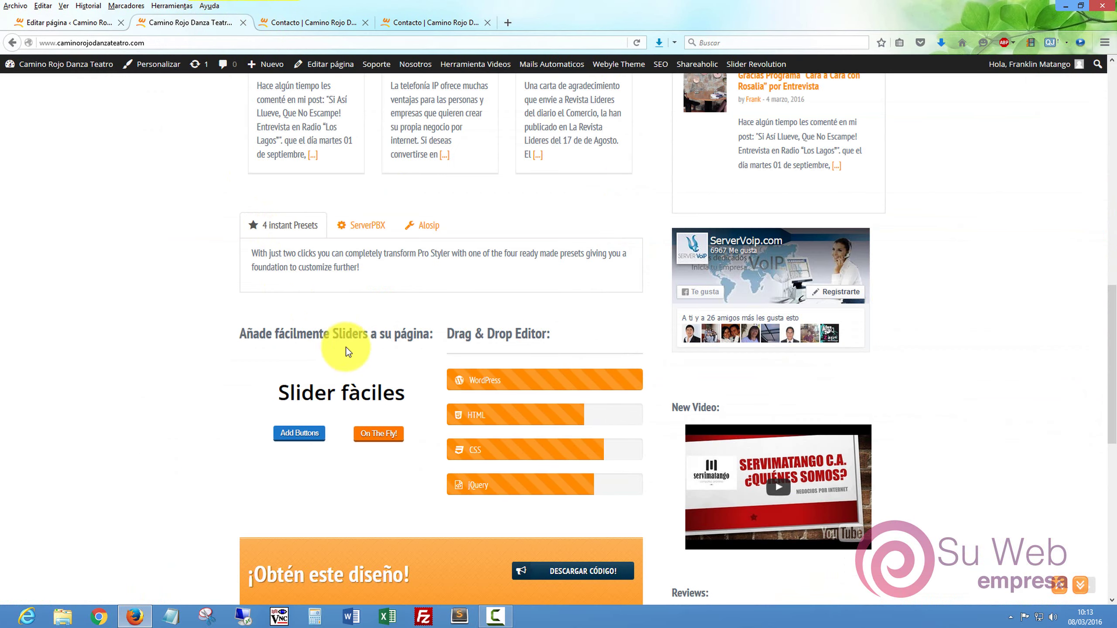
click(66, 22)
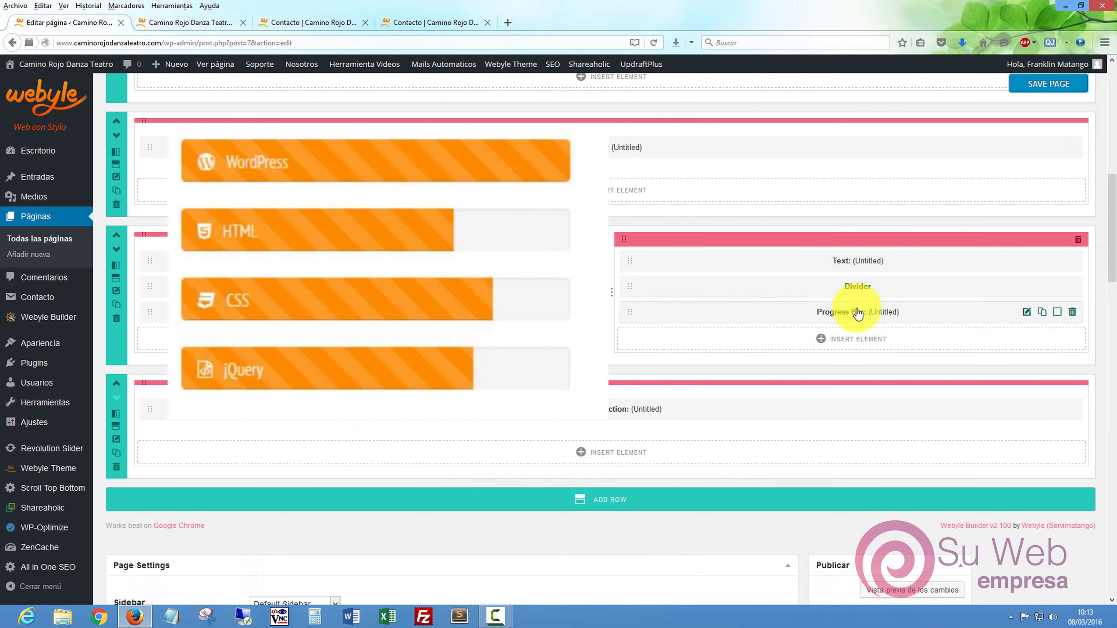
Step: Change the text of the Progress Bar element's WordPress item to "Danza"
click(1026, 312)
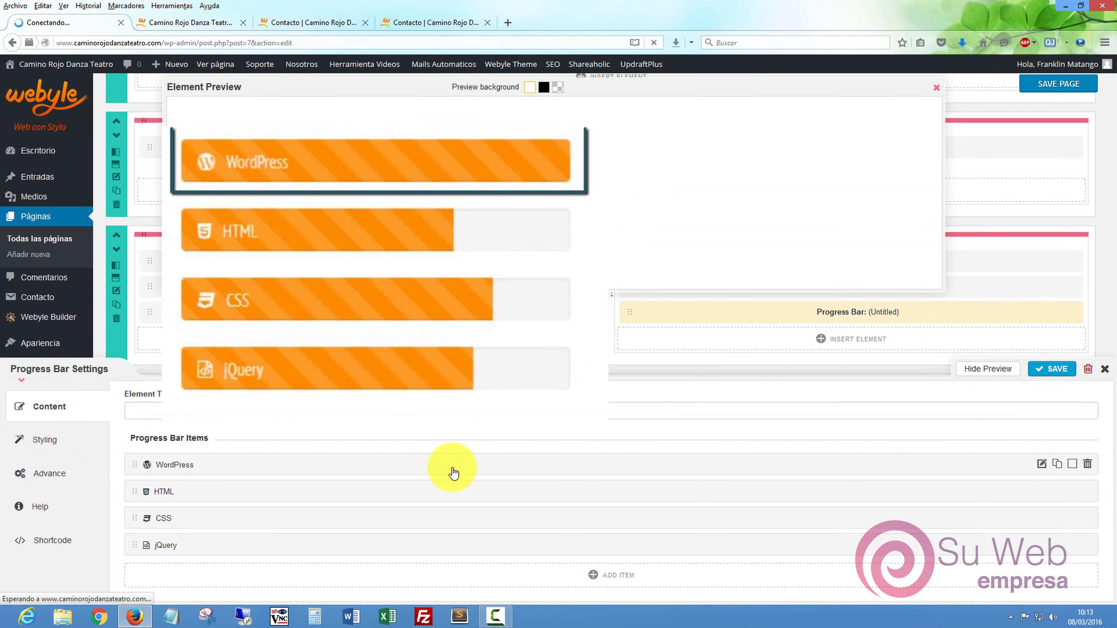
click(1041, 465)
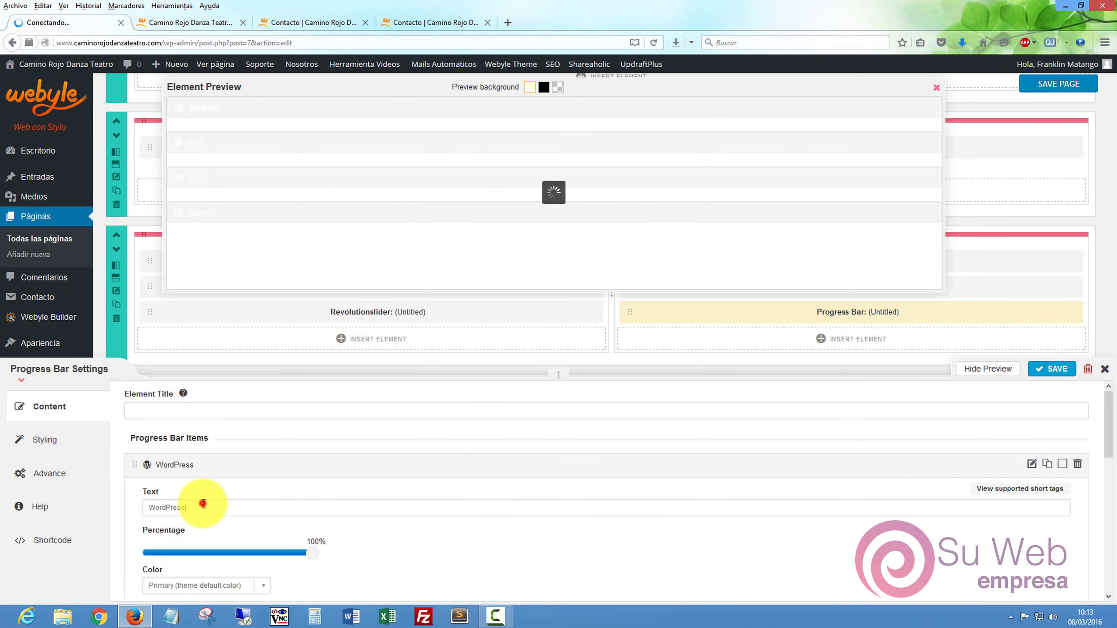
double_click(203, 504)
text(Danza)
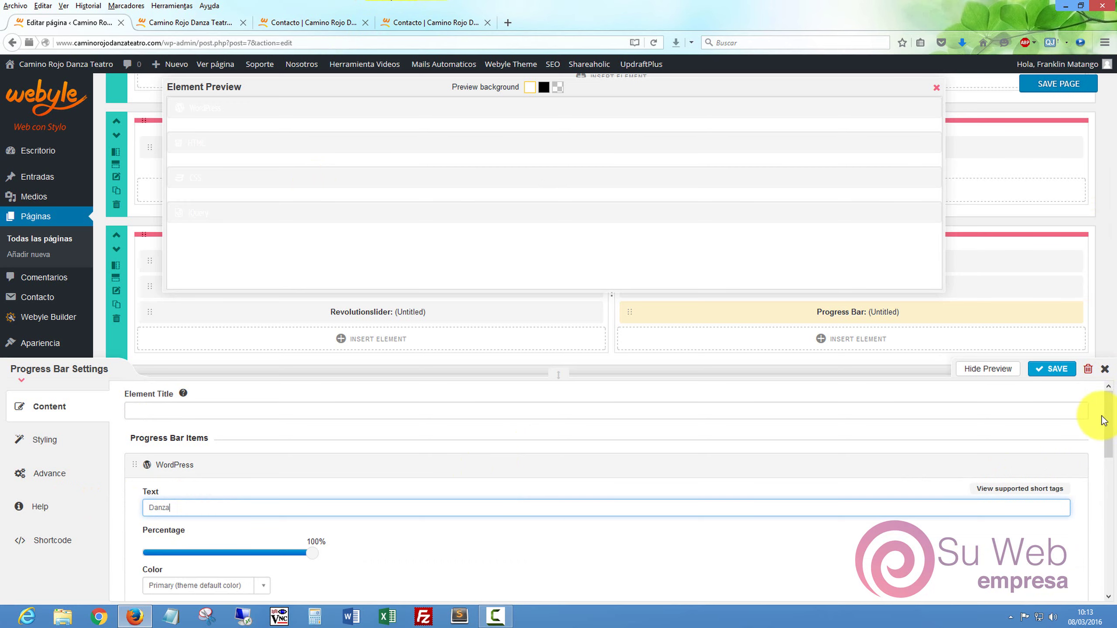
Step: Change the text of the Progress Bar's HTML item to "Teatro" and save the element
drag(1104, 396, 1030, 499)
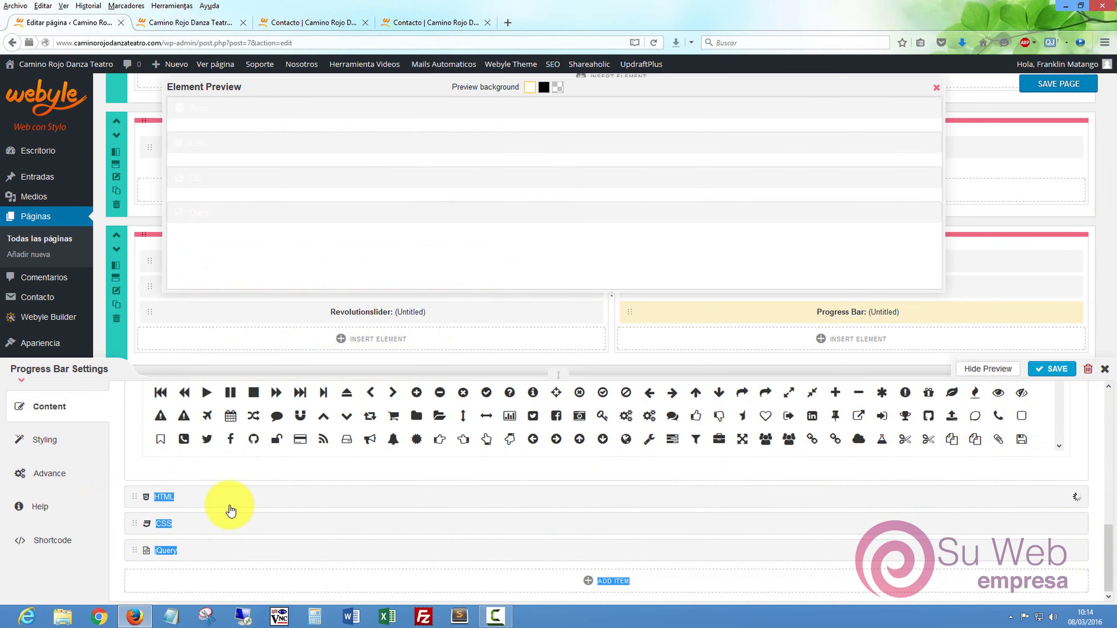
click(231, 511)
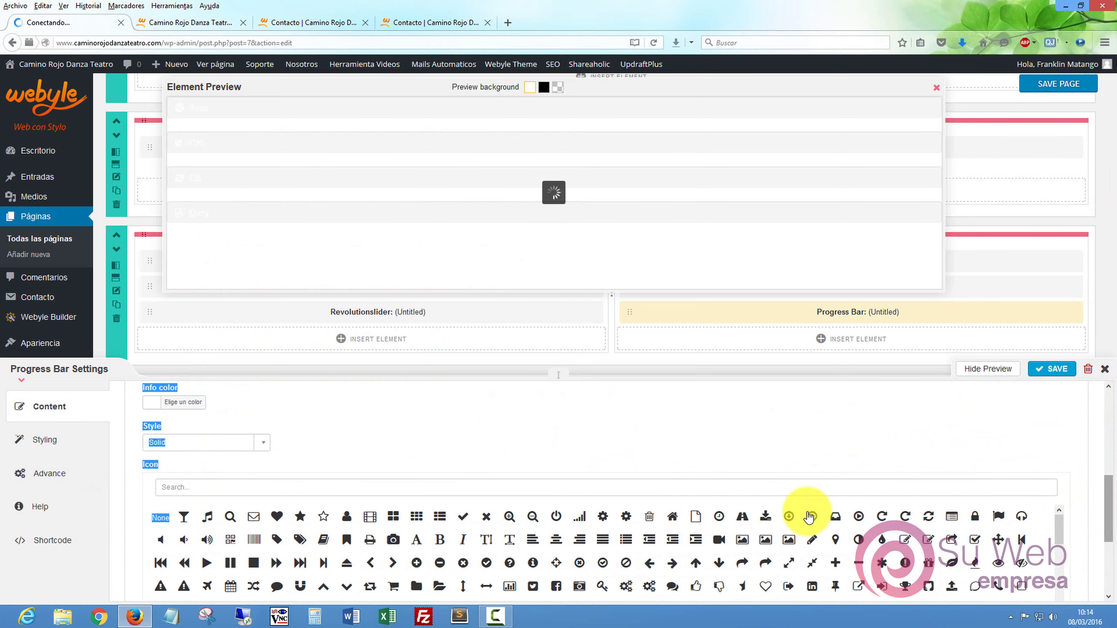
scroll(1114, 507, up, 5)
double_click(224, 471)
text(Teatro)
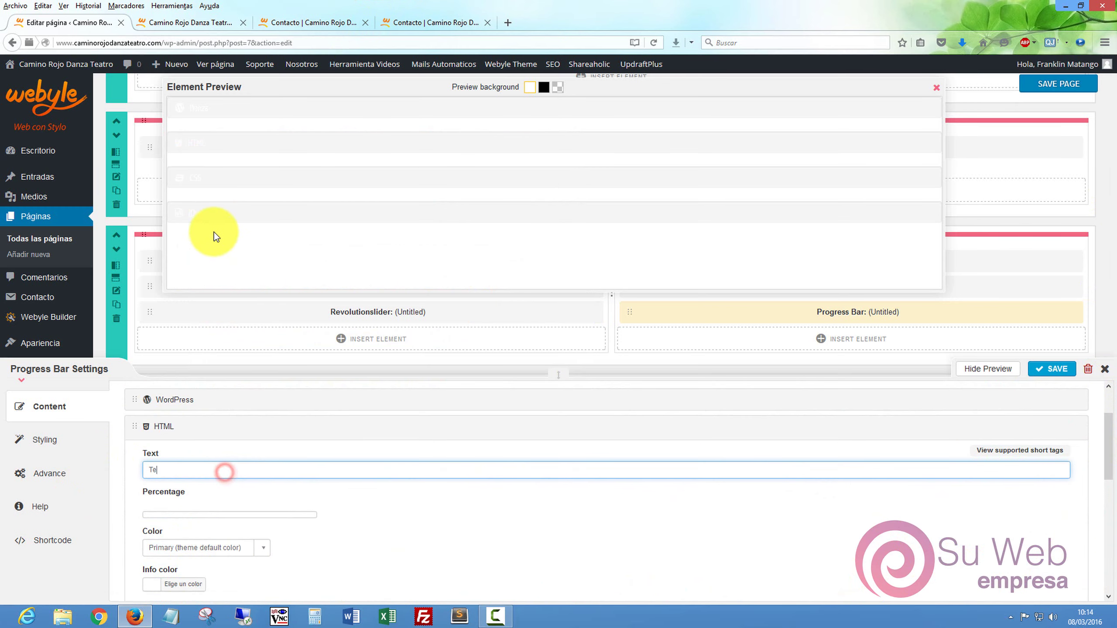
click(1052, 369)
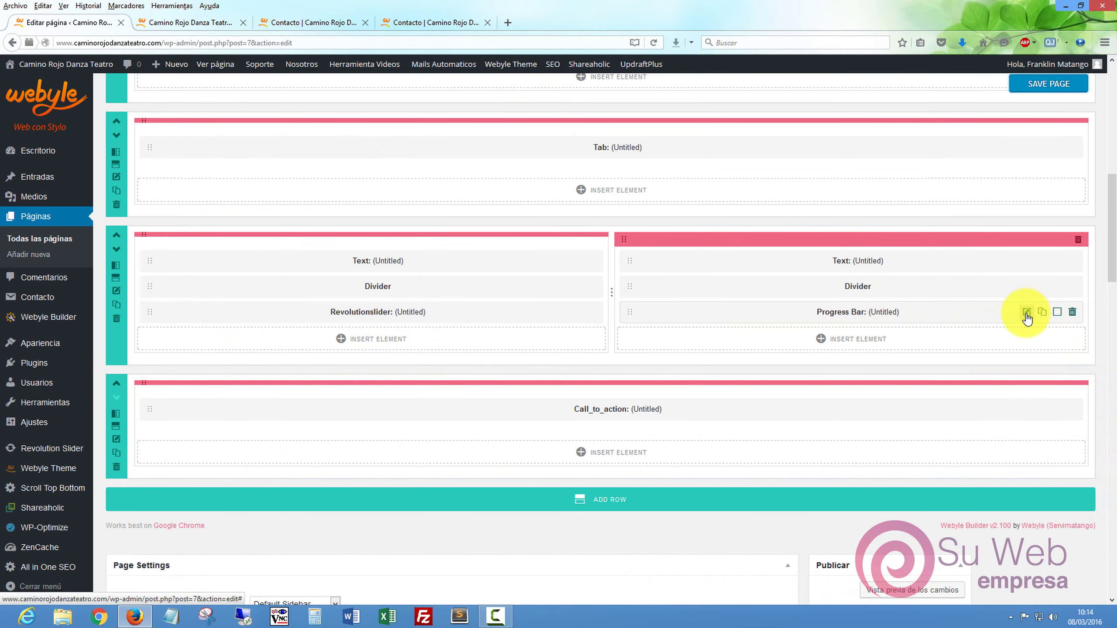
Step: Change the Progress Bar's CSS item text to "Danza Comtemporanea" and set its percentage to 92%
click(1025, 316)
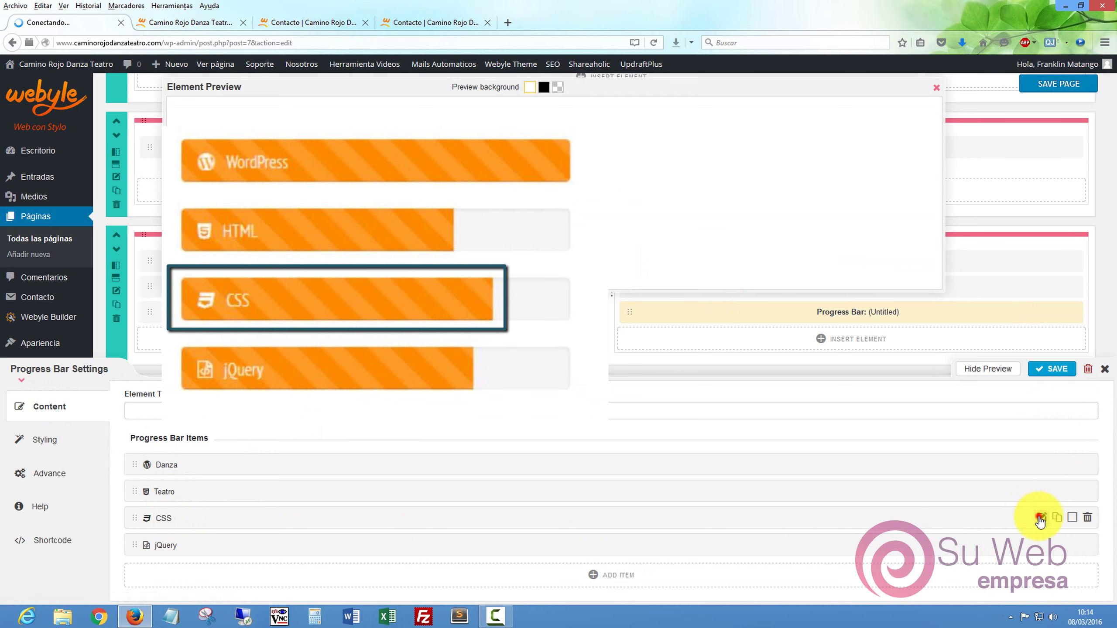
click(1040, 517)
text(Danza C)
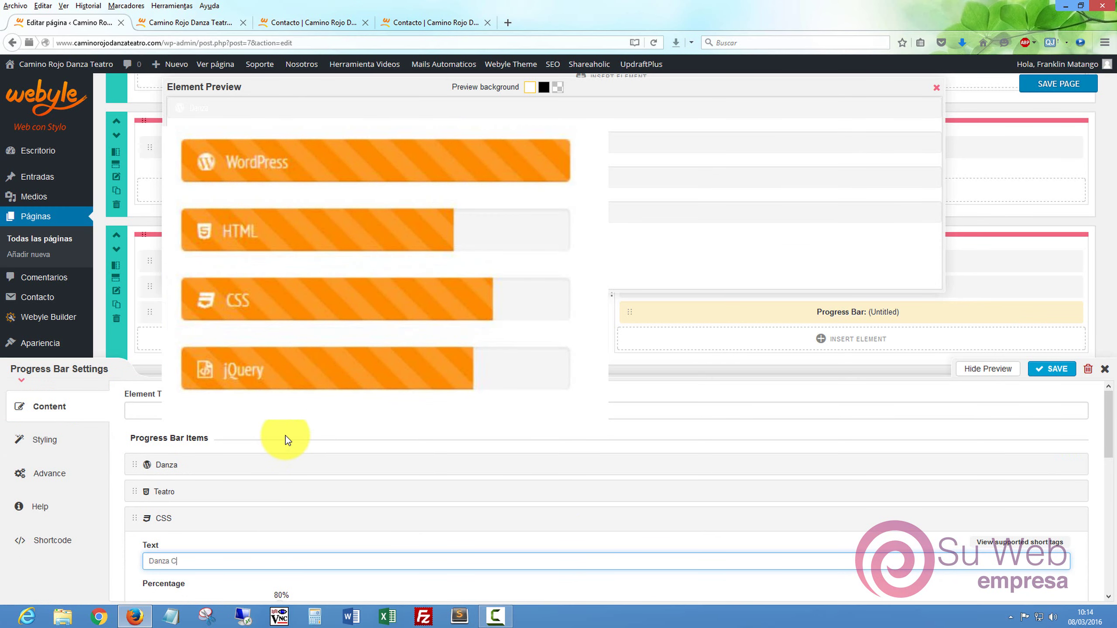
text(omtemporanea)
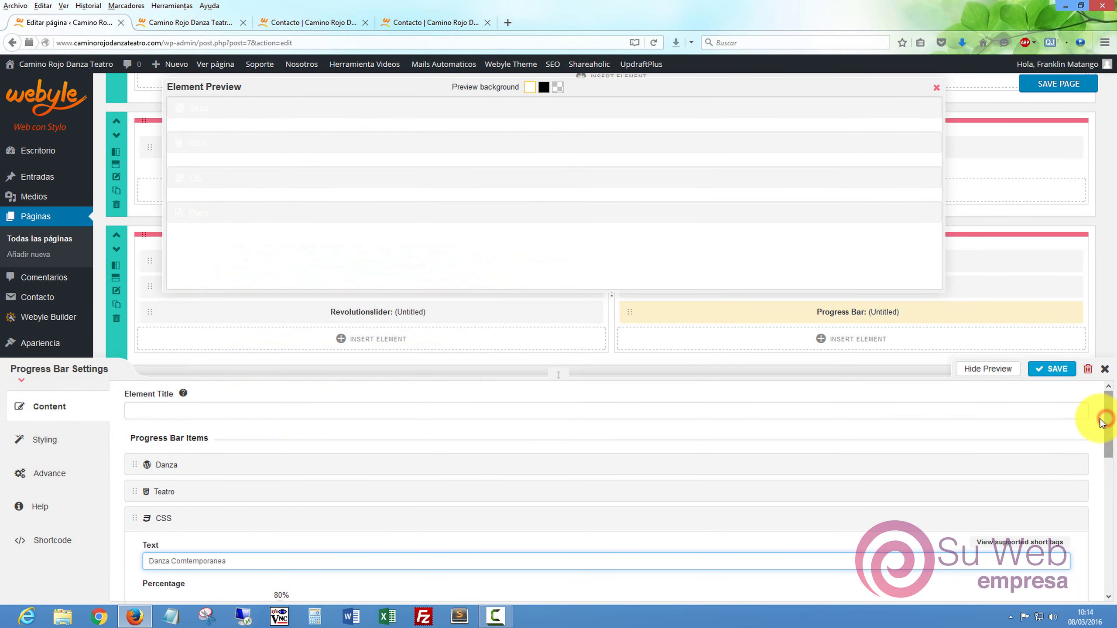
scroll(1111, 414, down, 3)
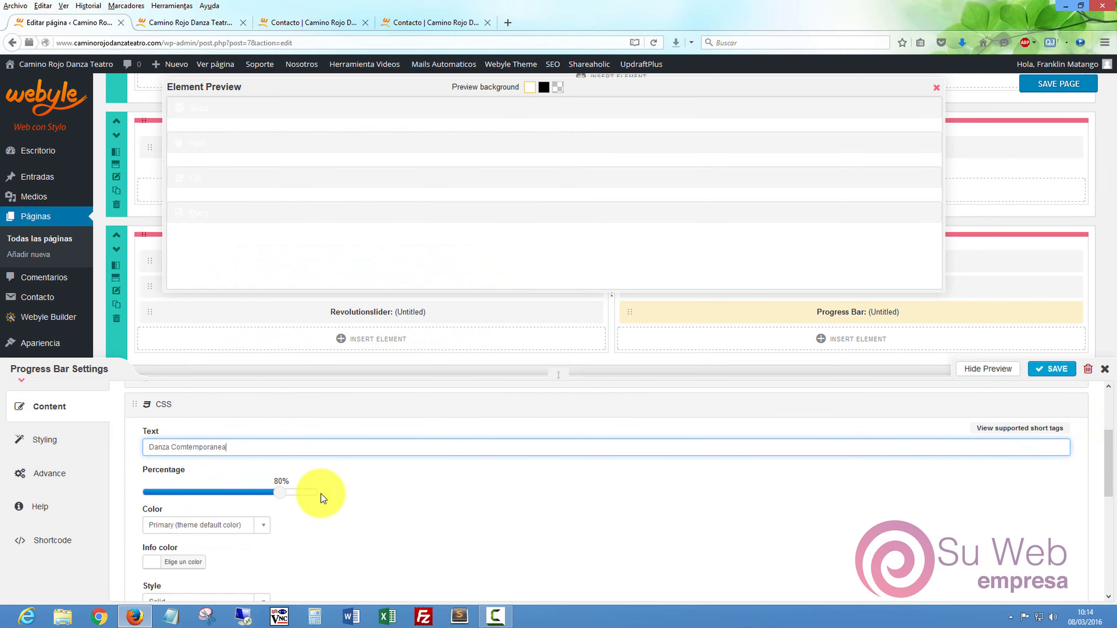
drag(291, 494, 300, 492)
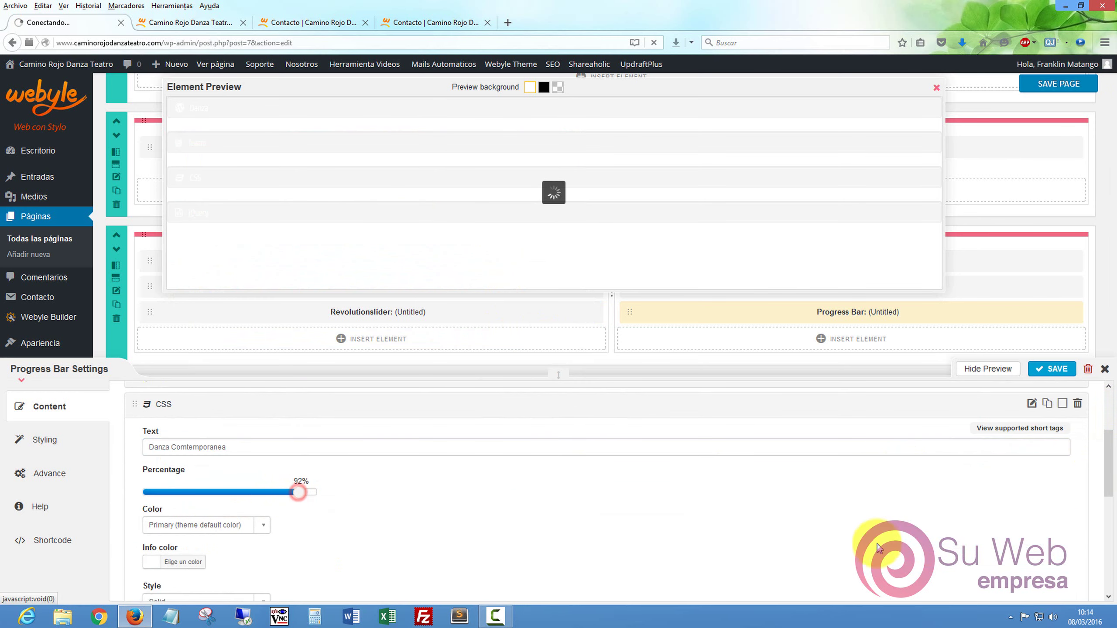
Step: Give the Danza Comtemporanea progress bar item the outlined circle check mark icon and save the element
drag(1110, 469, 1115, 542)
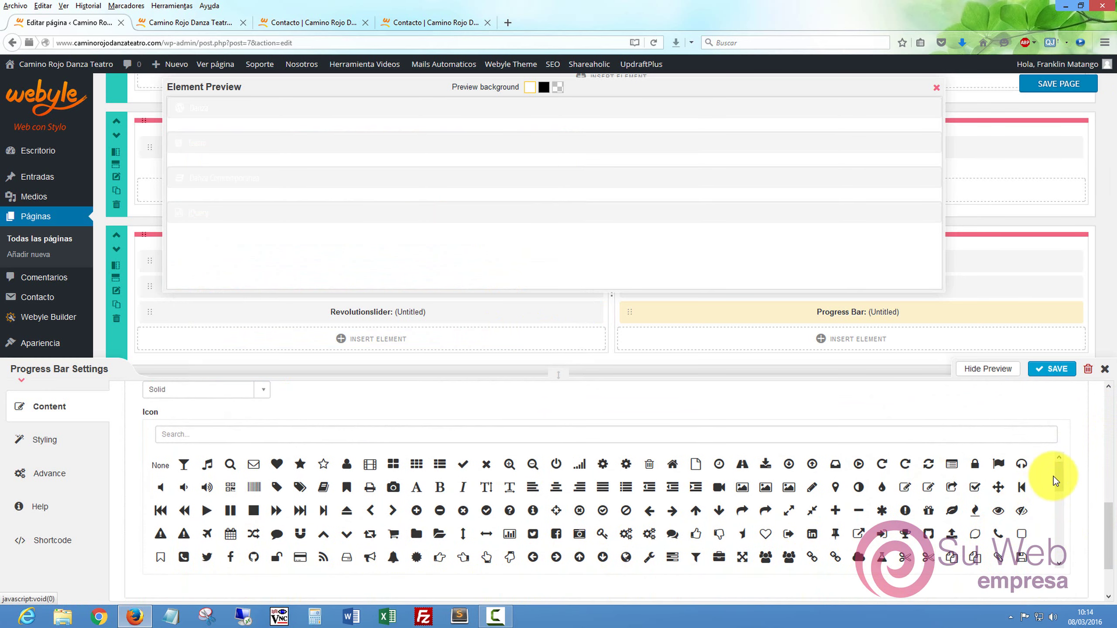
drag(1059, 471, 1066, 551)
scroll(612, 519, up, 10)
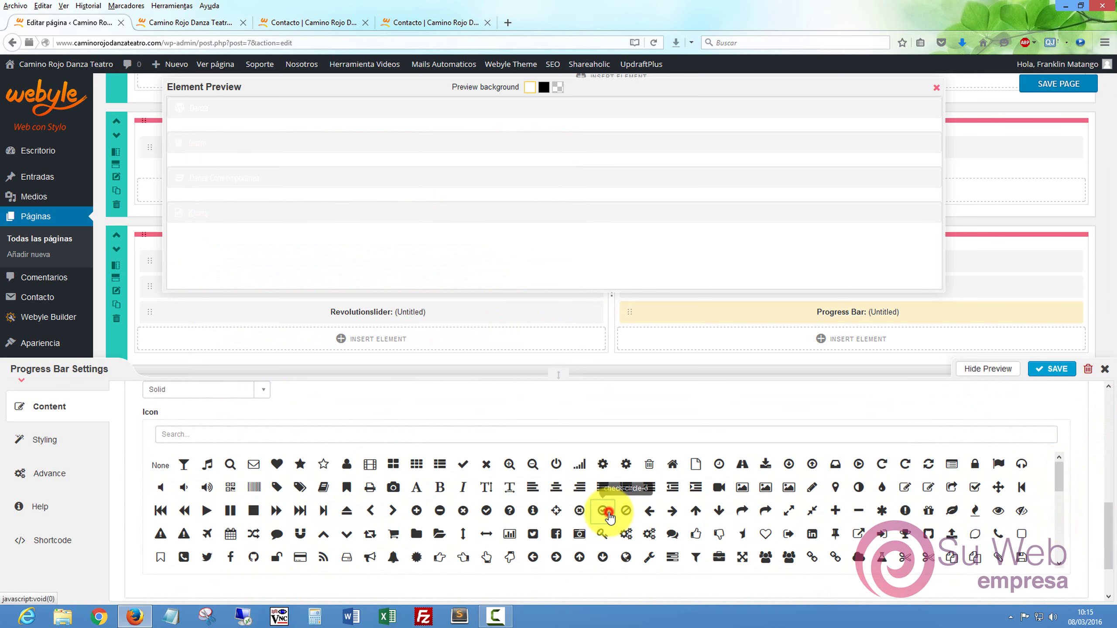
click(609, 514)
scroll(1088, 517, down, 2)
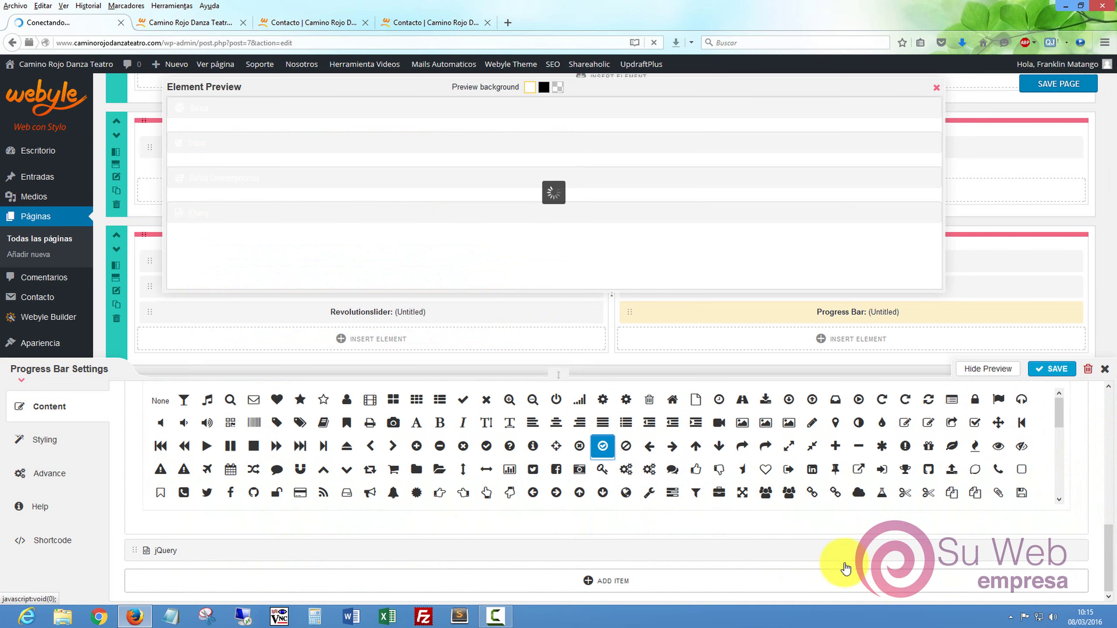
click(1056, 372)
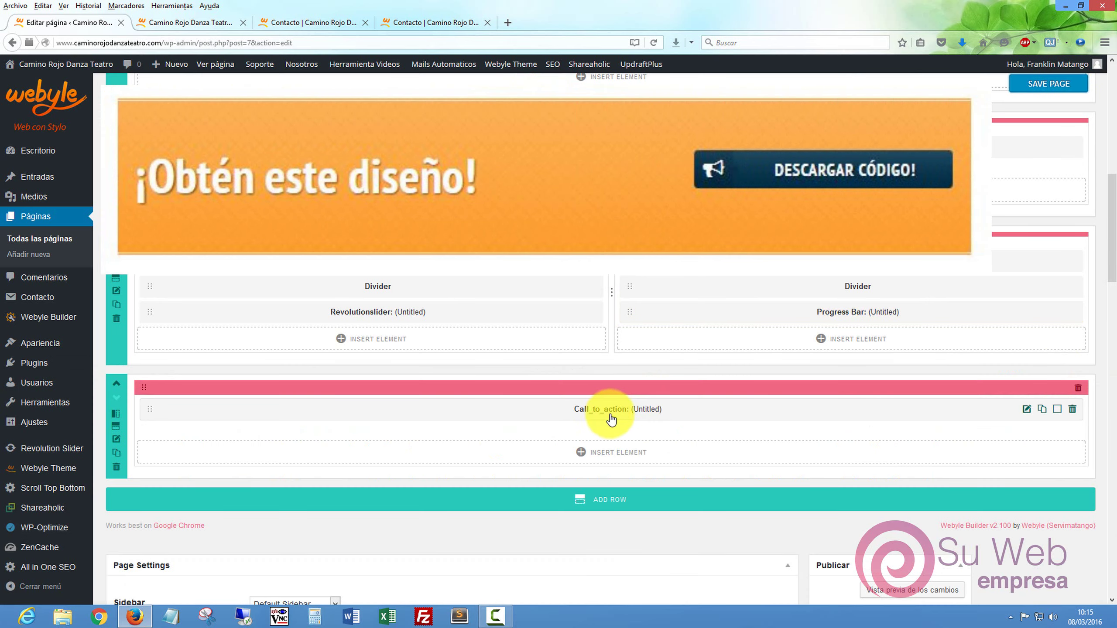
Step: Change the text of the Call_to_action element to "¡Mira los videos de nuestras presentaciones!"
click(1025, 410)
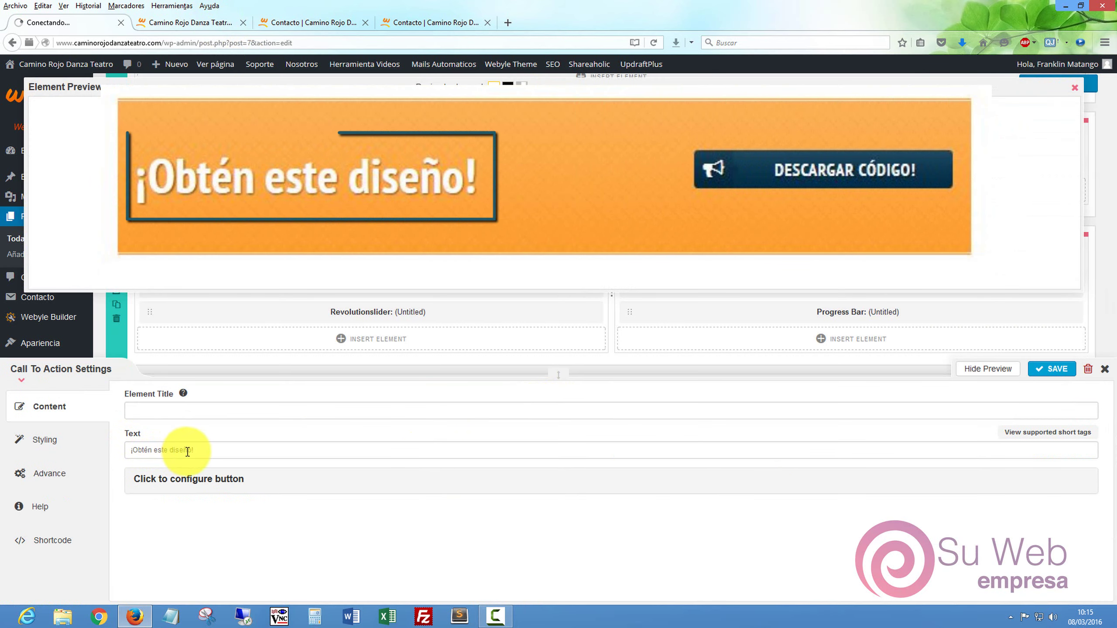
click(190, 449)
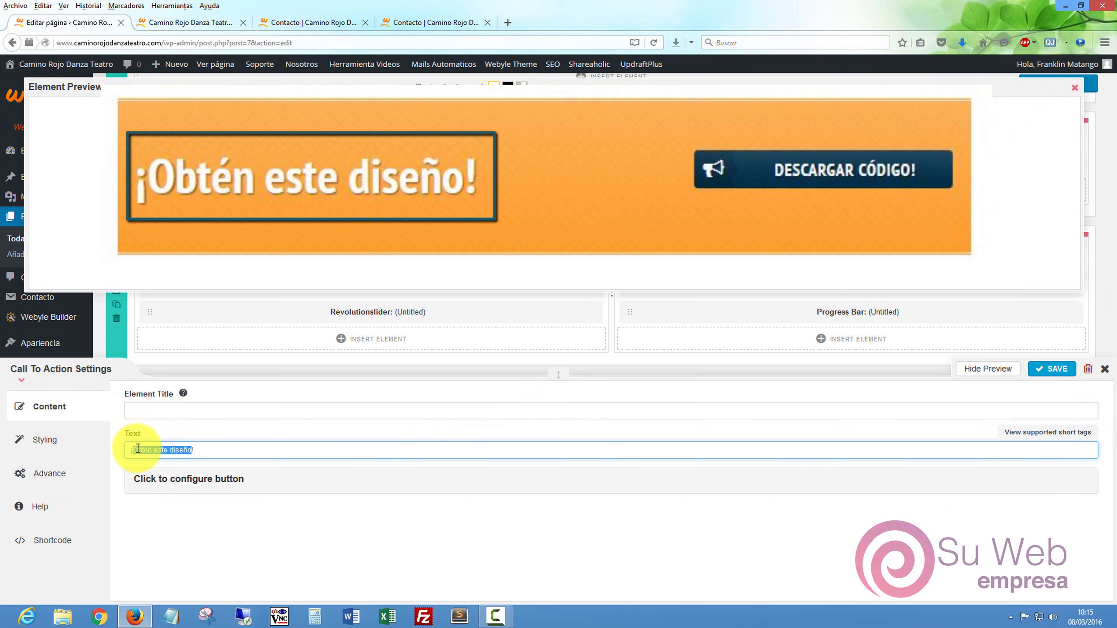
text(Inscrib)
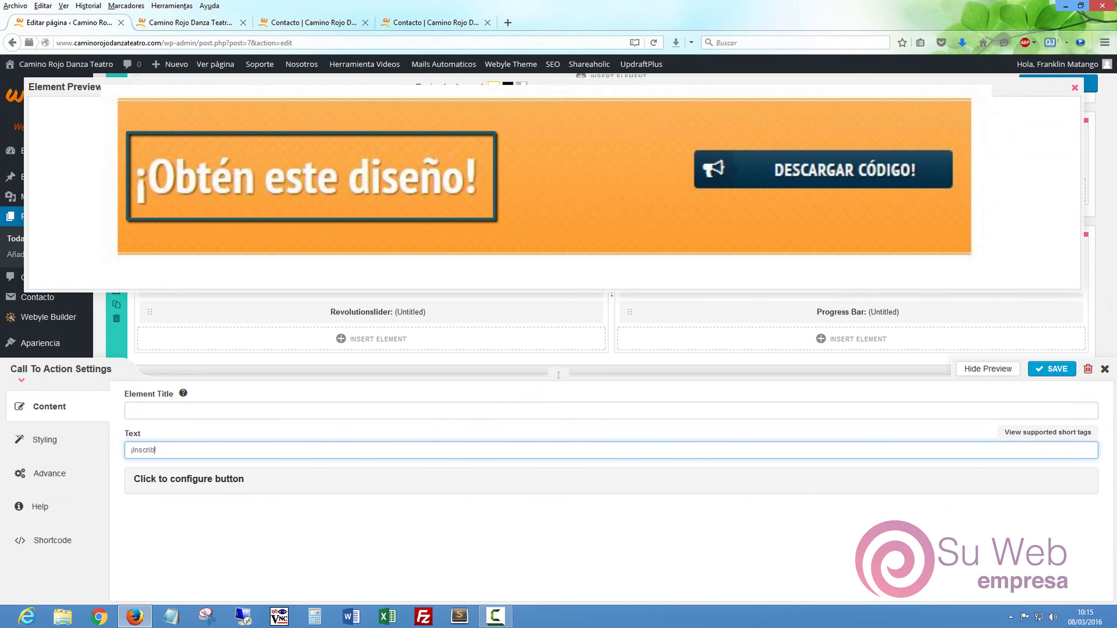
text(ite hoy mism)
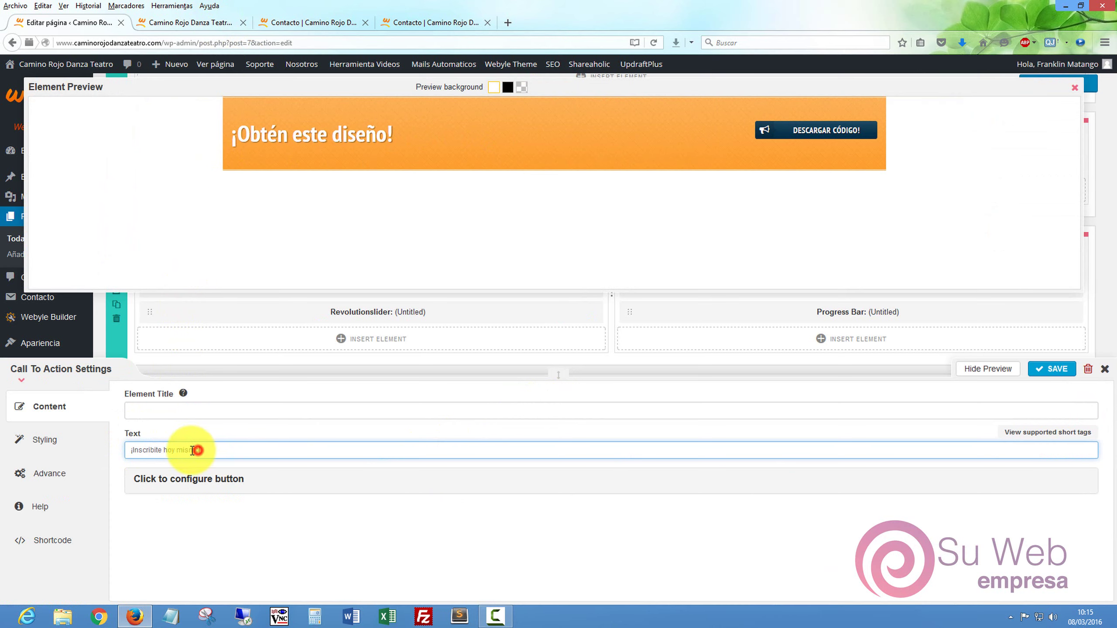
drag(198, 451, 135, 451)
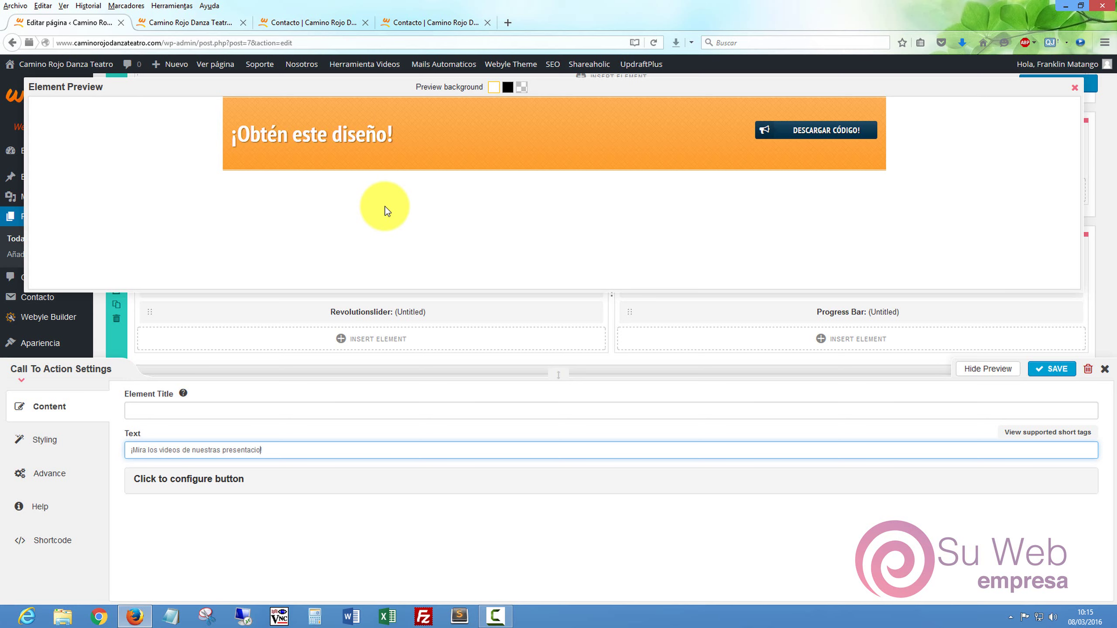
Step: Set the call-to-action button's On Click action to Go to URL
click(226, 481)
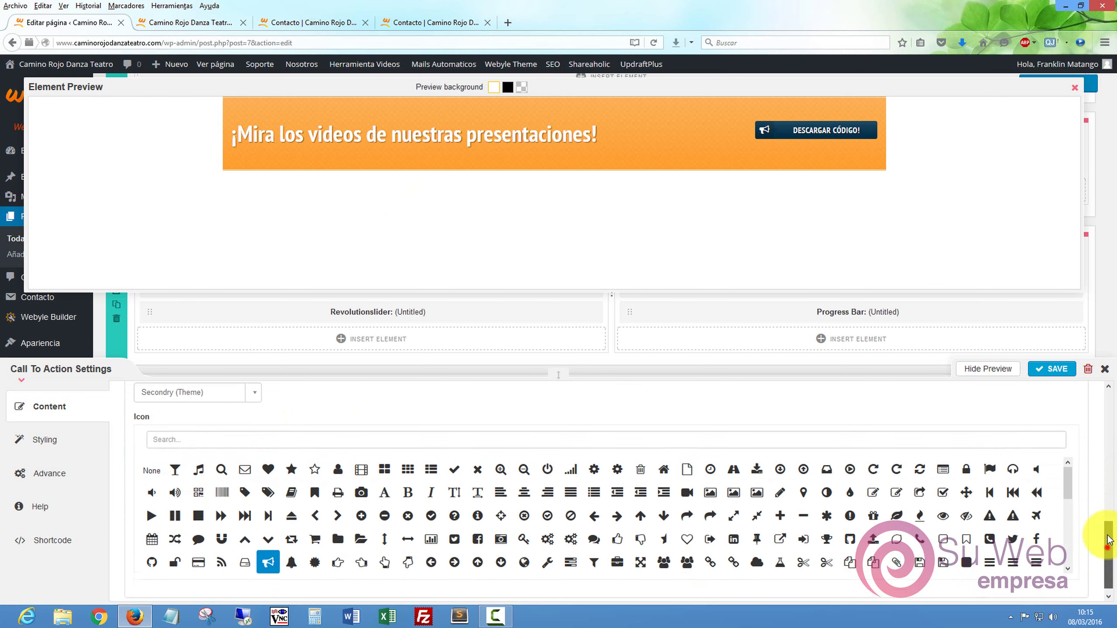
drag(1108, 540, 1108, 403)
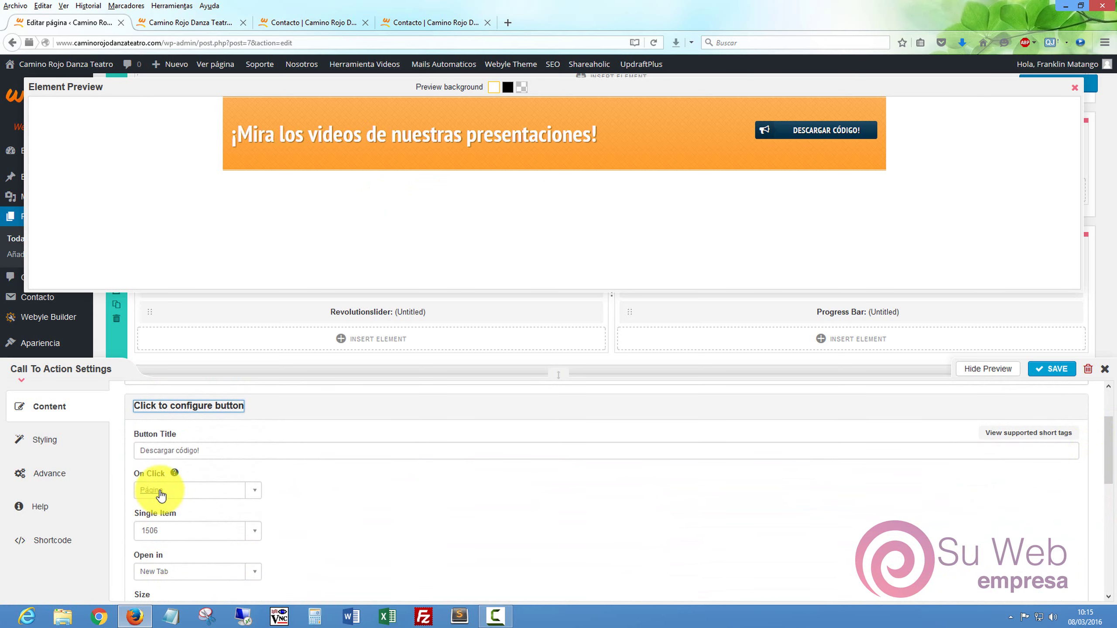
click(258, 492)
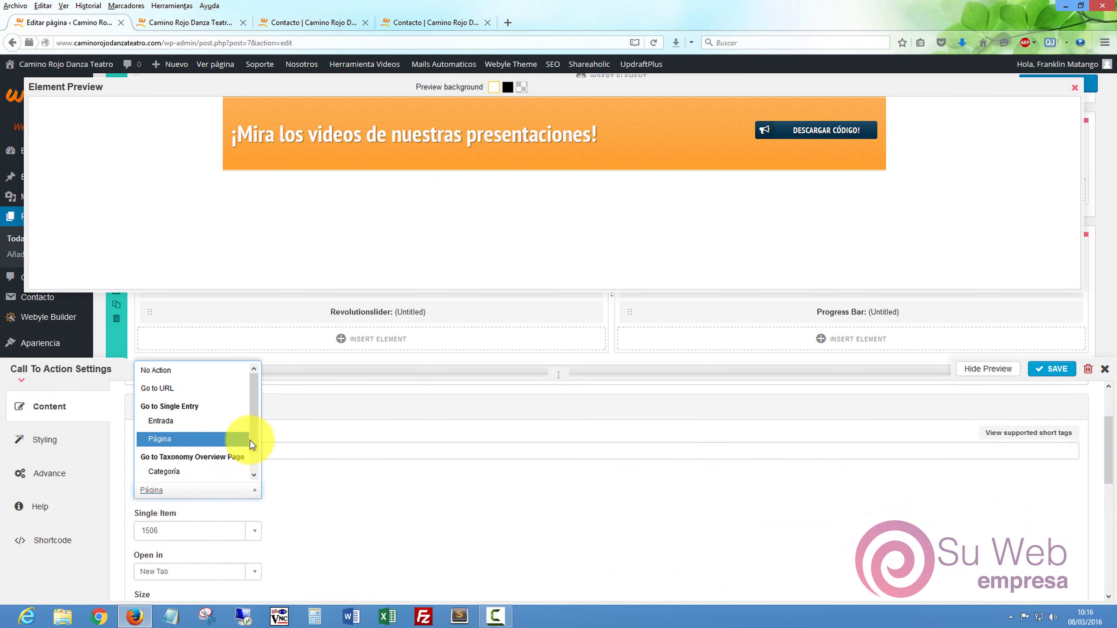
click(158, 389)
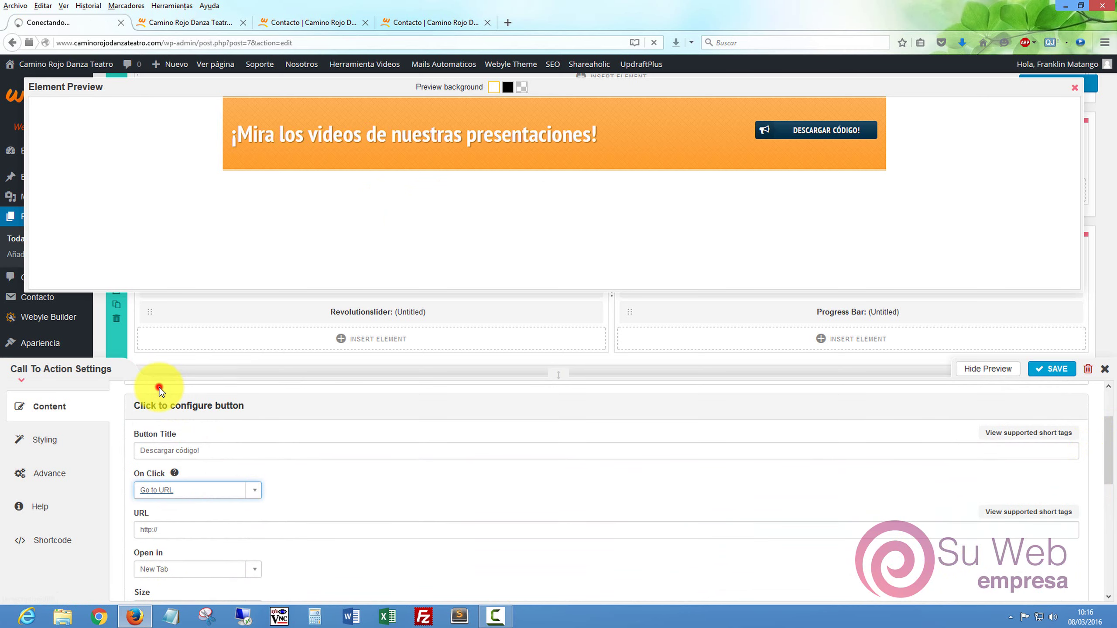
click(198, 529)
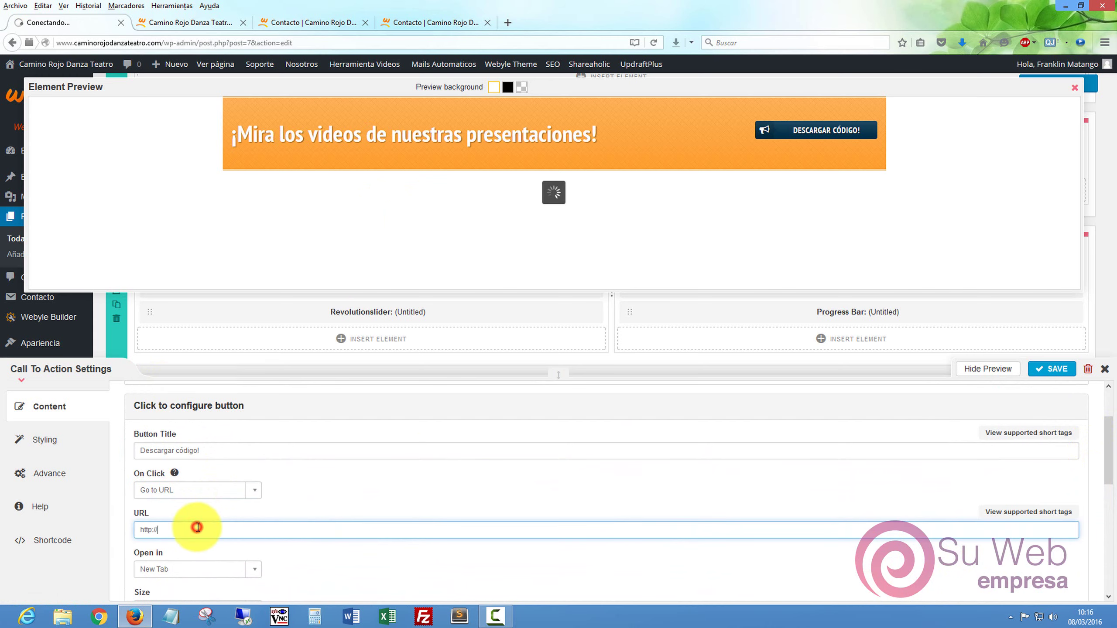
Step: Open the Videos page on the published site and copy its web address
click(315, 21)
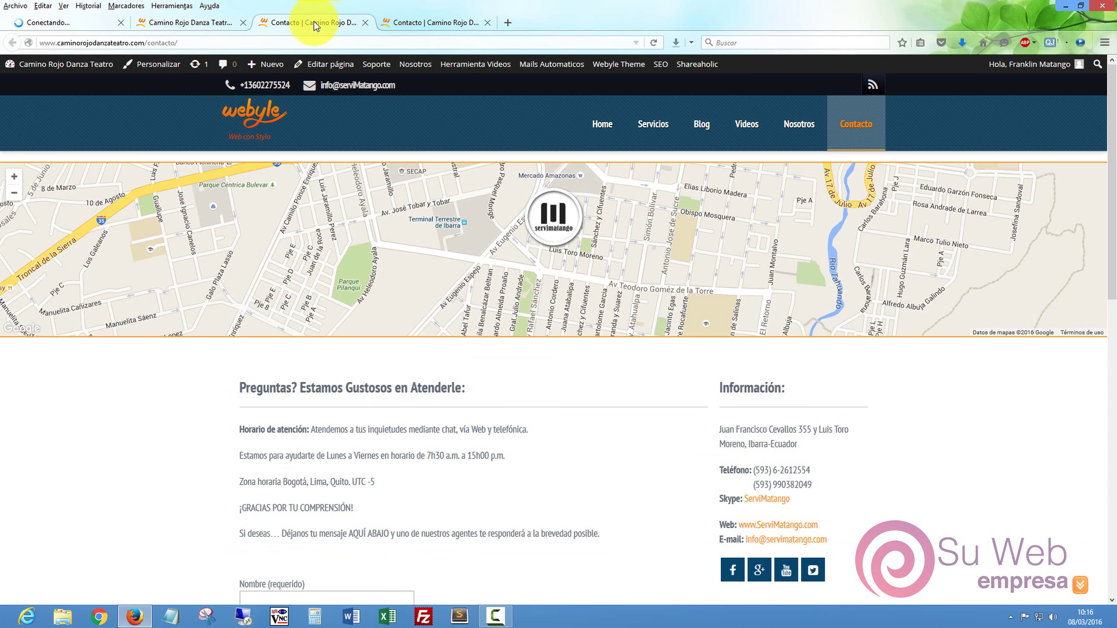
click(737, 127)
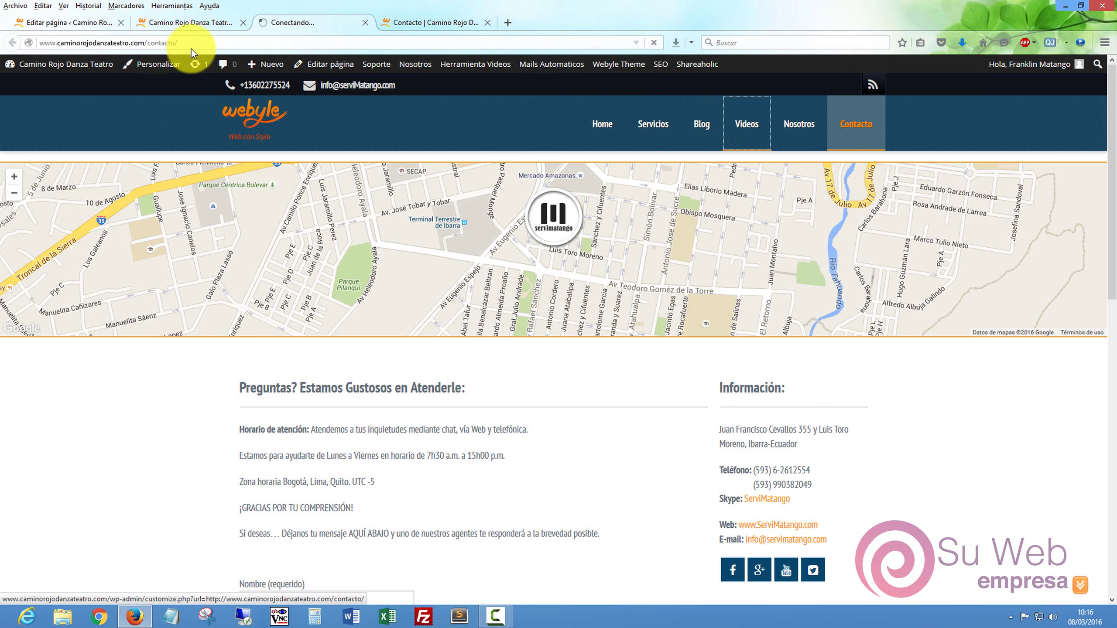
click(202, 42)
key(ctrl+c)
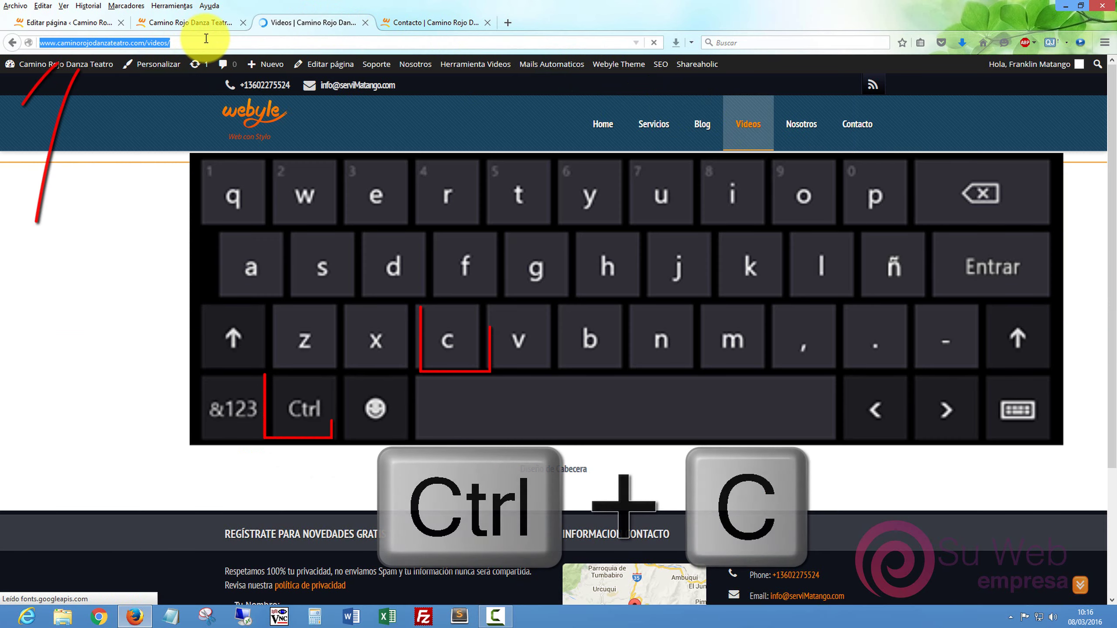
click(72, 21)
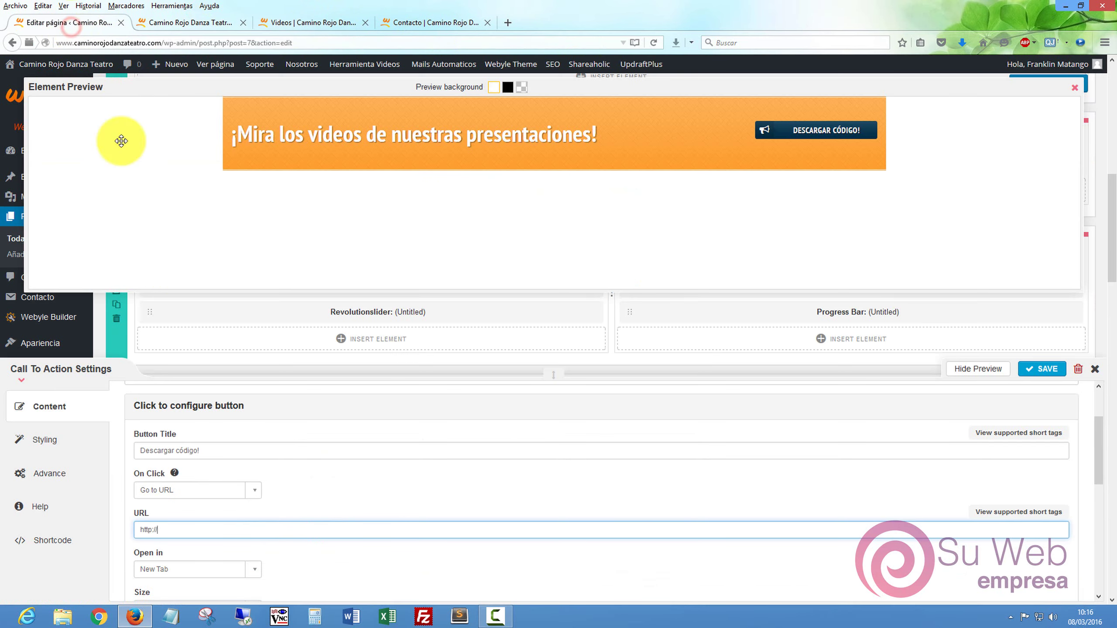
key(ctrl+v)
drag(187, 526, 110, 516)
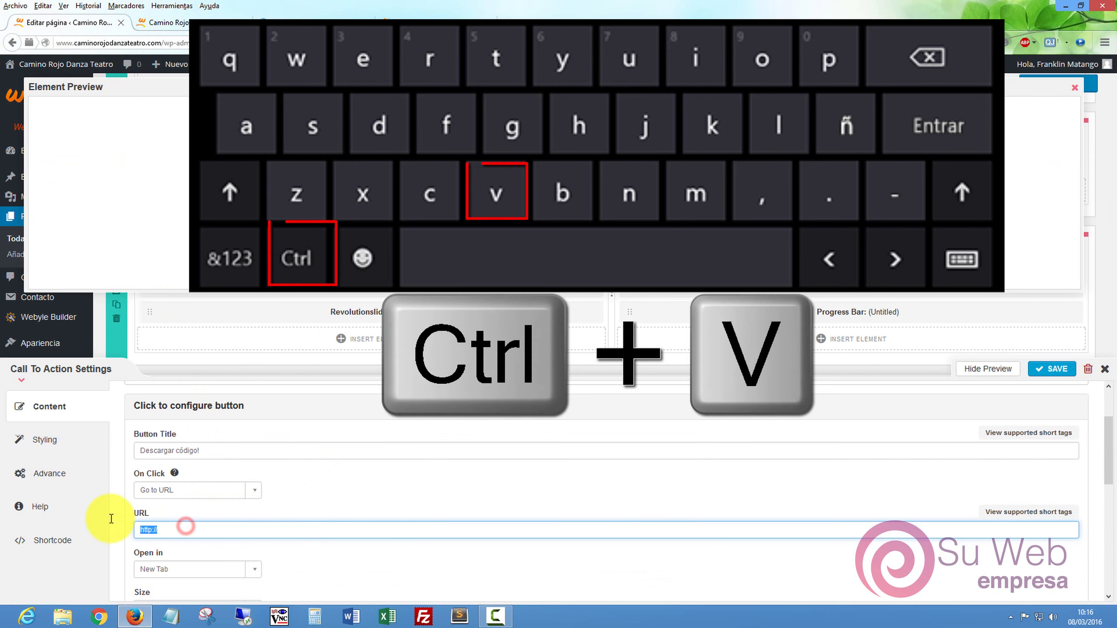
right_click(150, 528)
click(175, 381)
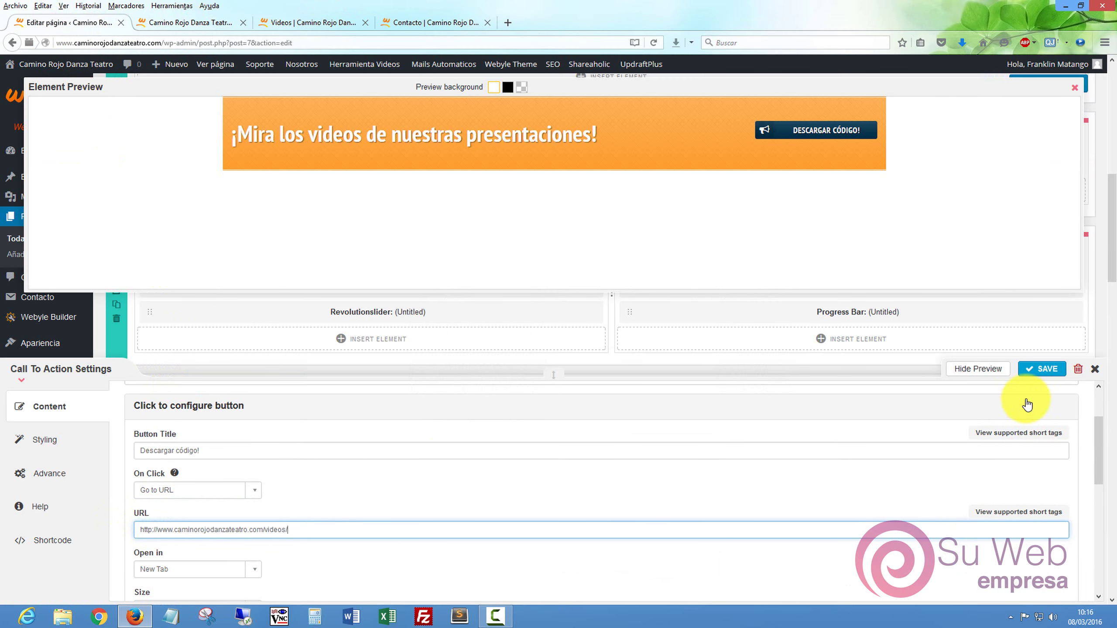
click(1049, 370)
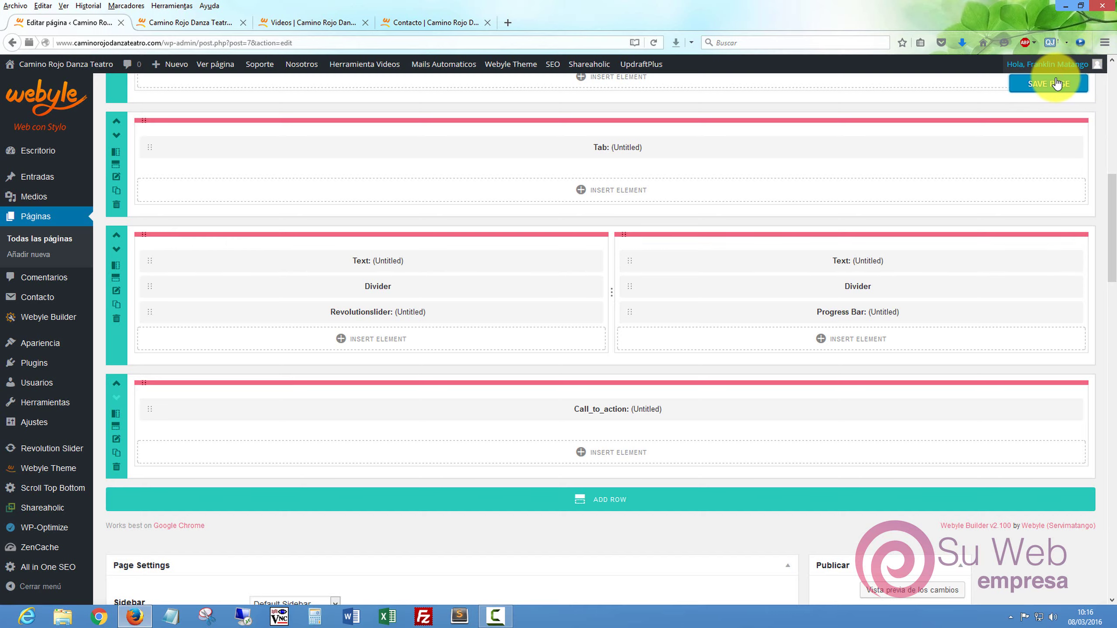
click(1055, 84)
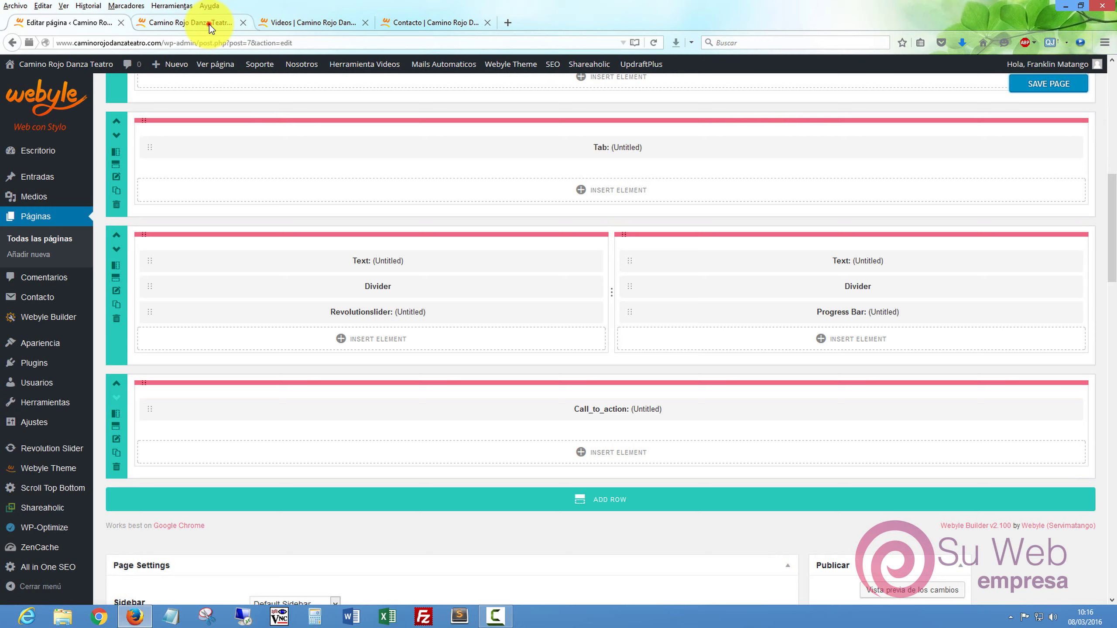
Step: Reload the published Home page, check its progress bars and call-to-action banner, and follow the Descargar código! button's link
click(209, 24)
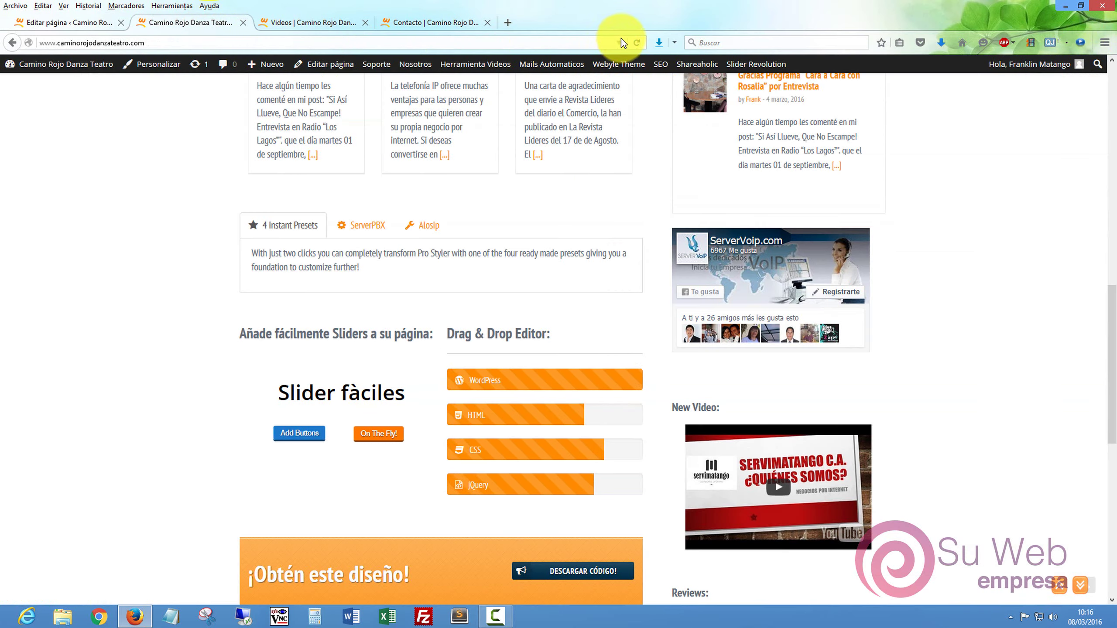
click(638, 43)
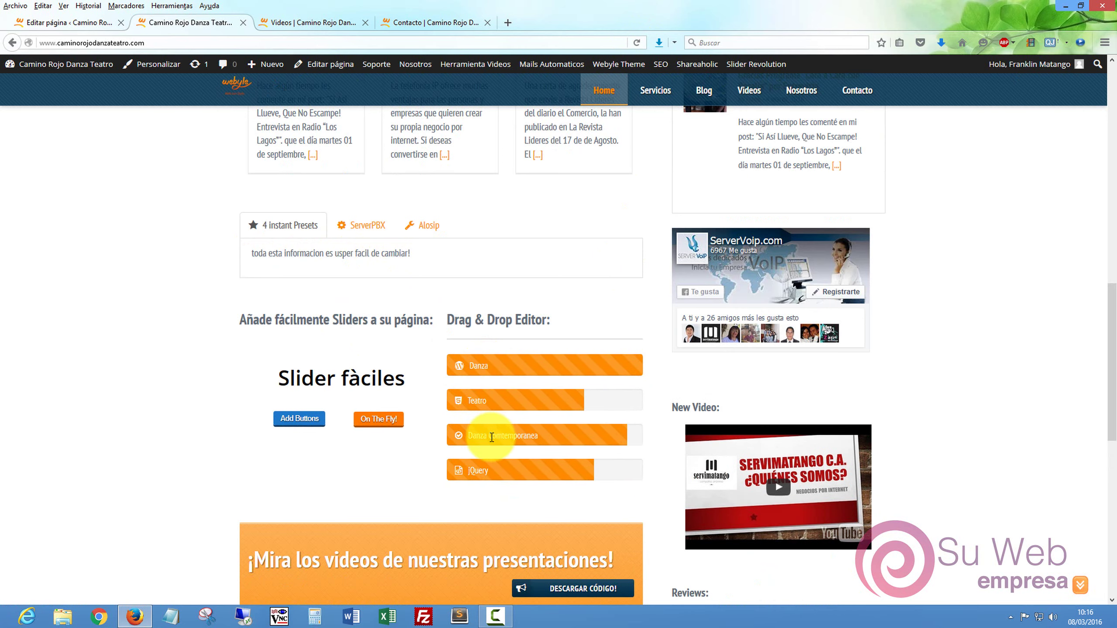
click(462, 437)
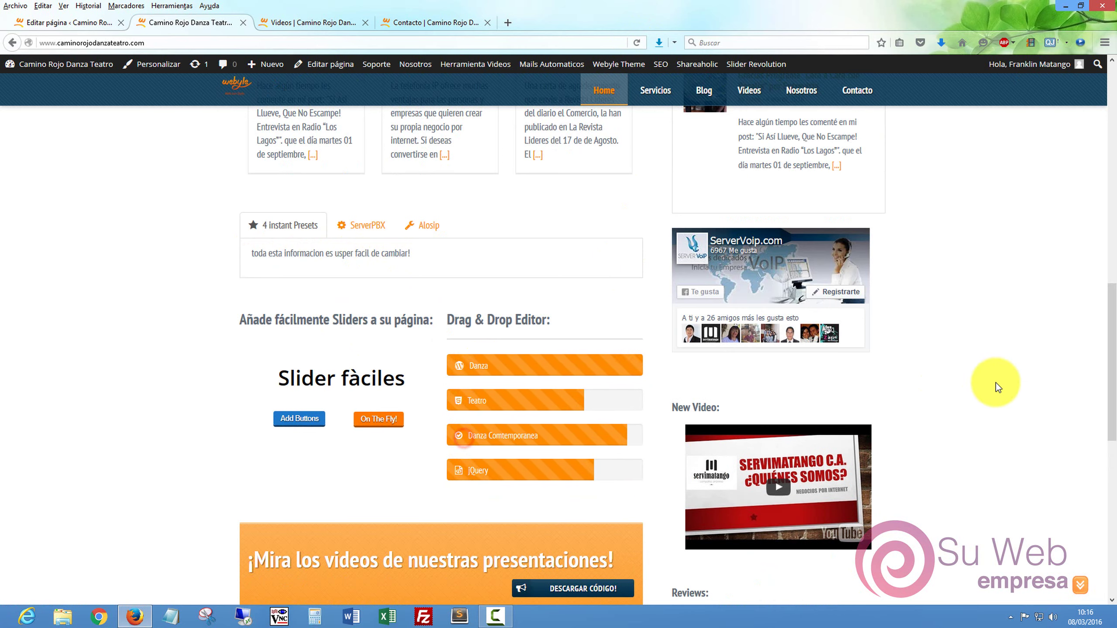
scroll(1104, 321, down, 4)
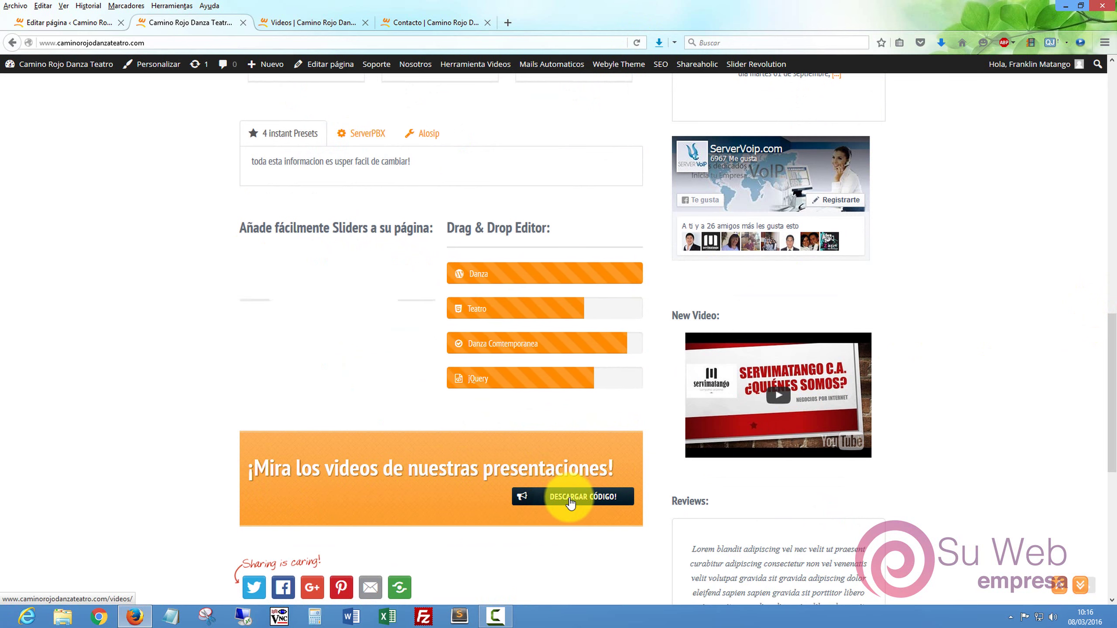
click(585, 502)
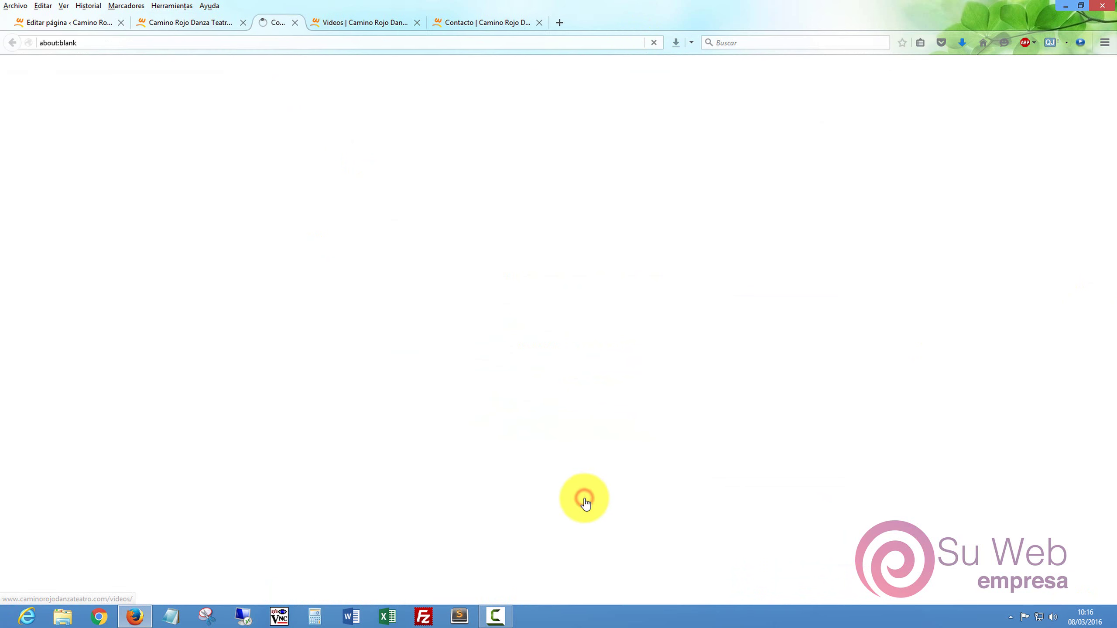